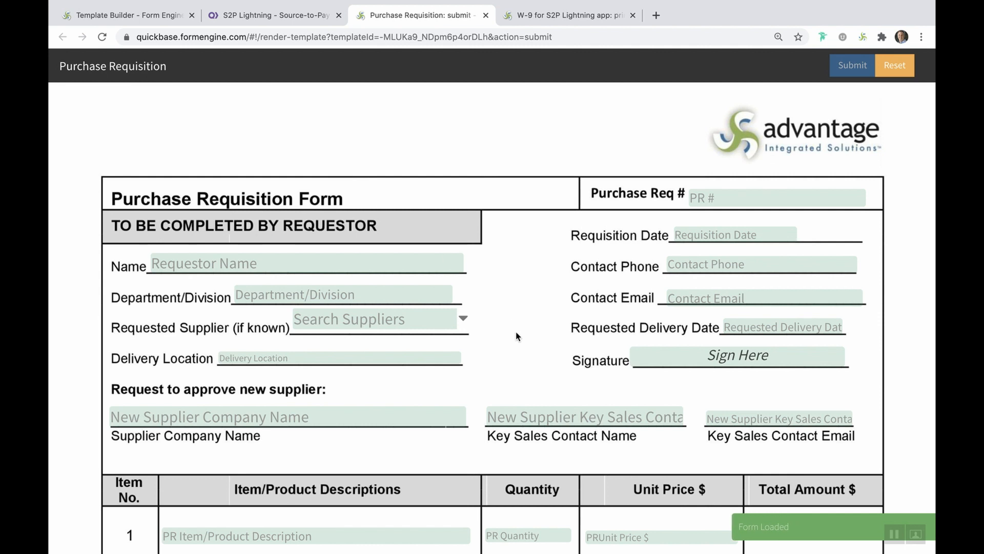
Enter the requestor's name and set the requisition date to 01/07/2021.
click(727, 235)
click(786, 315)
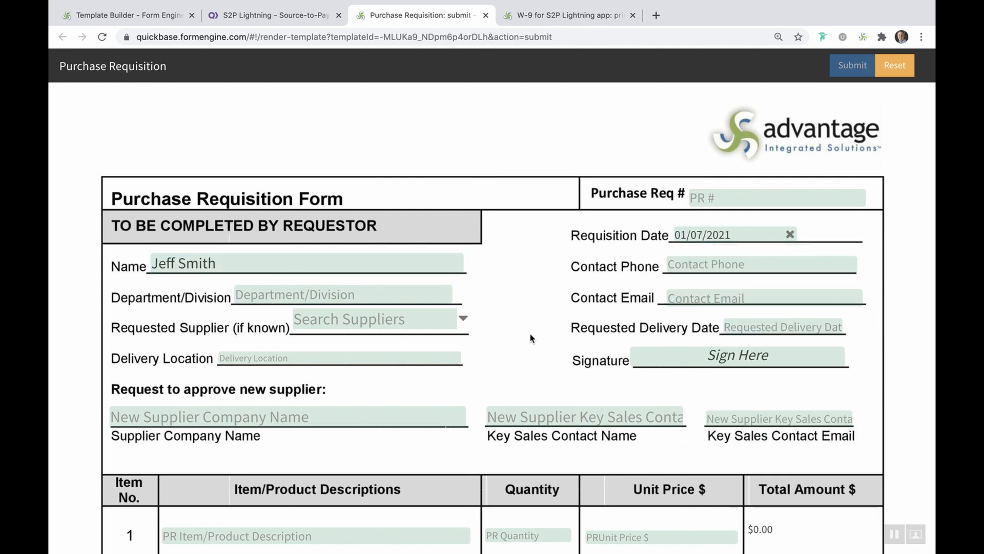
scroll(398, 457, down, 4)
Add the first line item: Printer Paper, quantity 12.
click(406, 354)
text(Printer Paper)
key(Tab)
text(12)
click(626, 358)
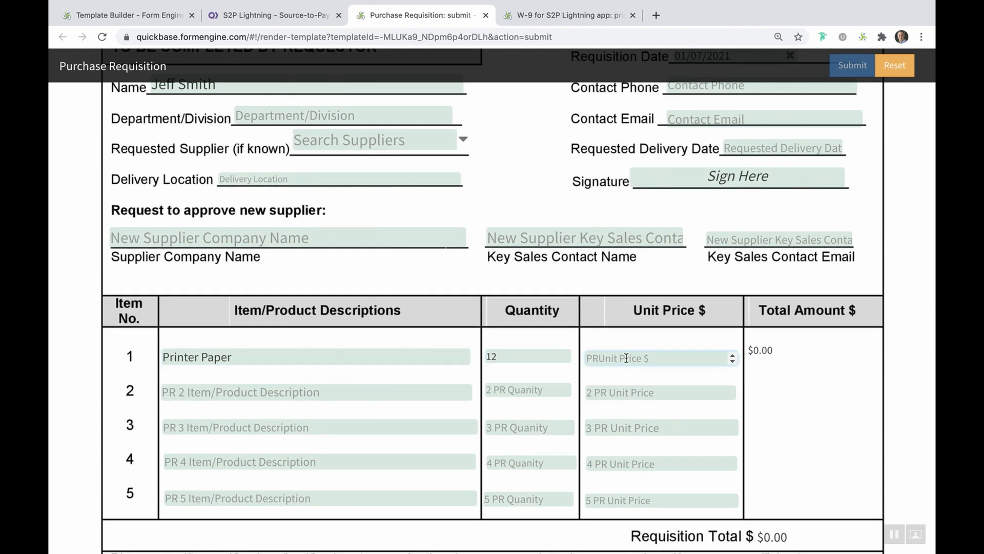
scroll(626, 357, down, 1)
scroll(513, 359, up, 5)
Enter supplier Staples with its key sales contact's name and e-mail.
click(398, 377)
text(Staples)
key(Tab)
click(752, 375)
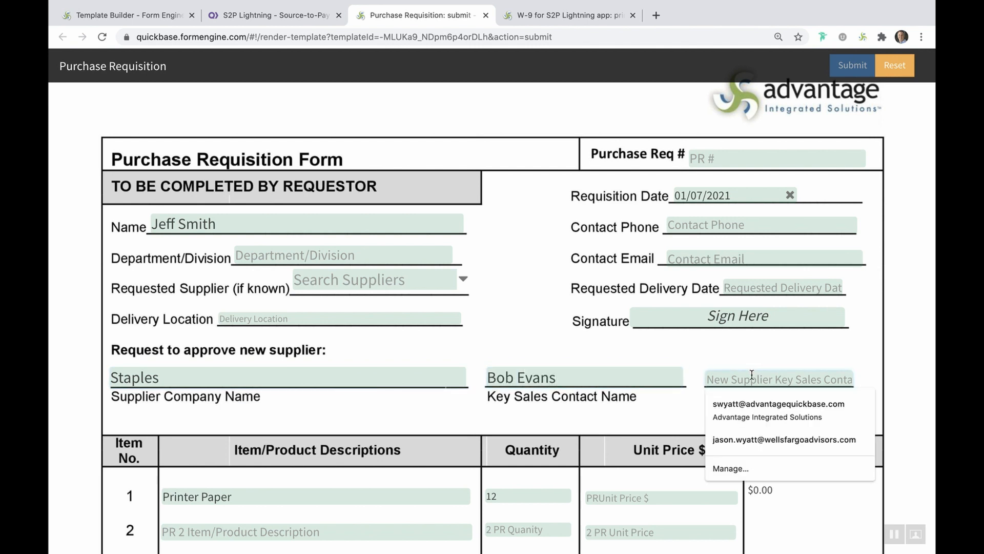
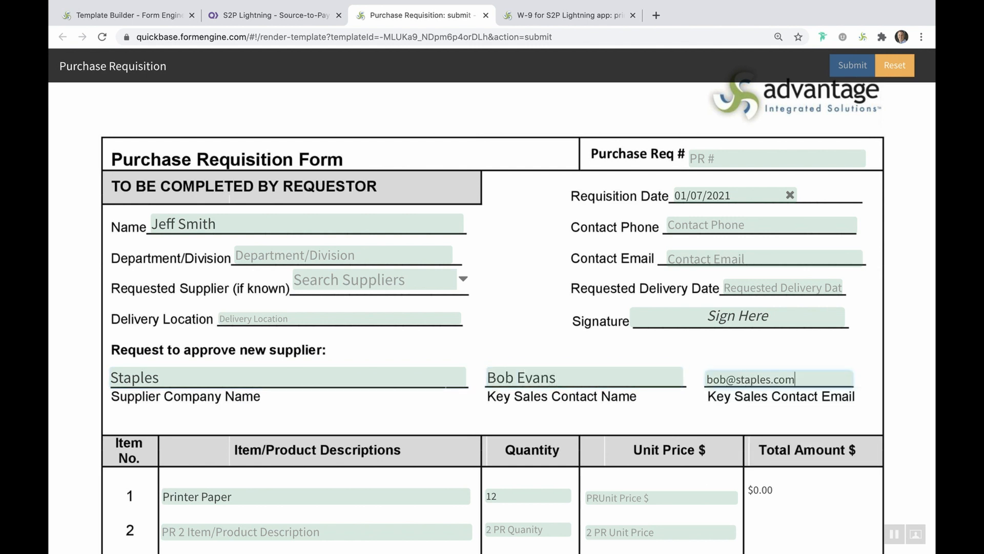
Choose the $10,000 to $250,000 purchase approval tier.
scroll(825, 140, down, 12)
click(387, 535)
click(392, 498)
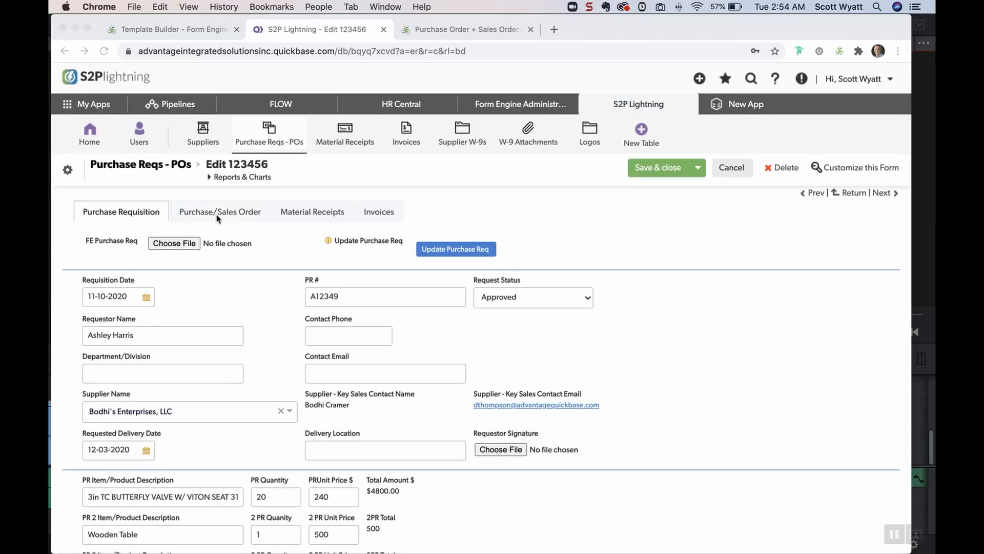
Review the record's Purchase/Sales Order tab, showing an Approved order status, in Quickbase.
click(219, 219)
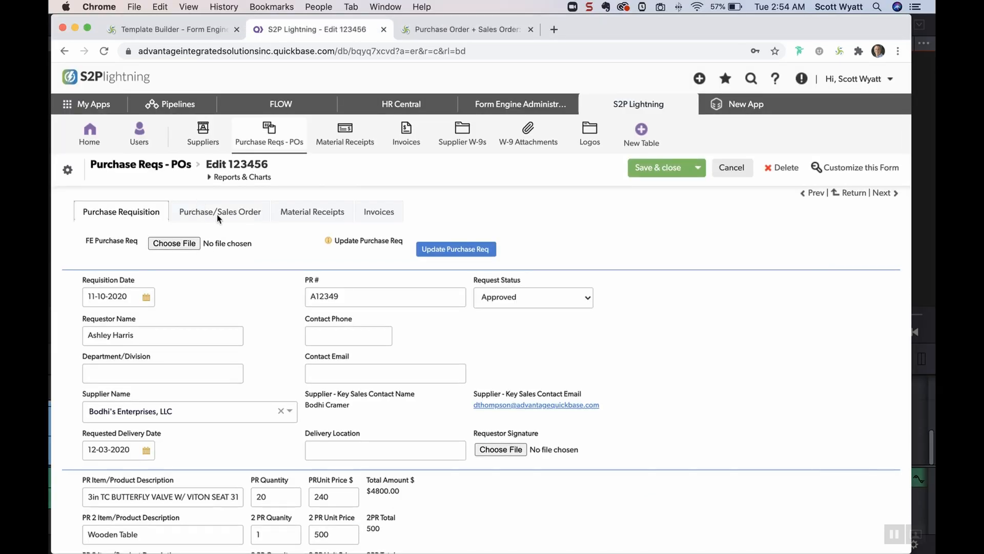
click(218, 216)
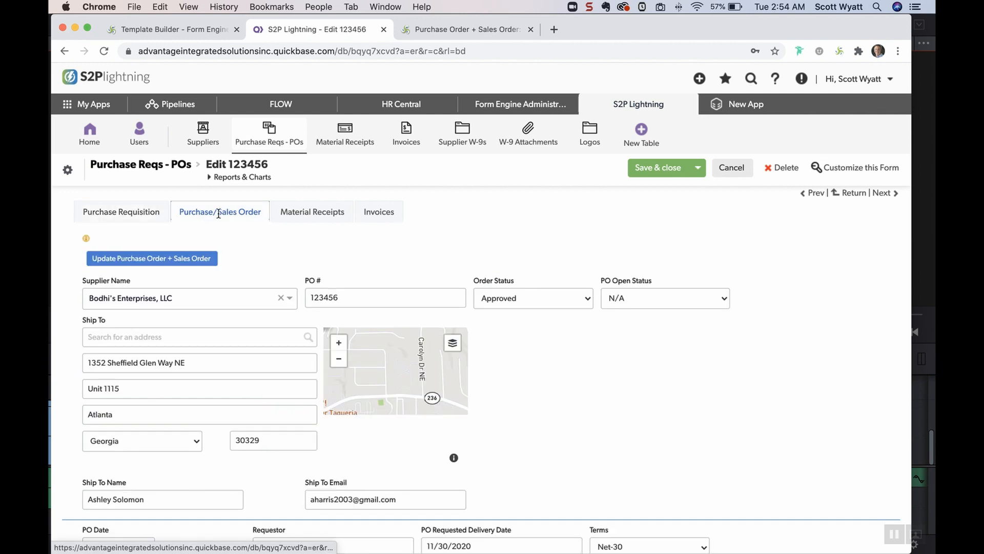
scroll(262, 379, down, 2)
scroll(262, 379, down, 6)
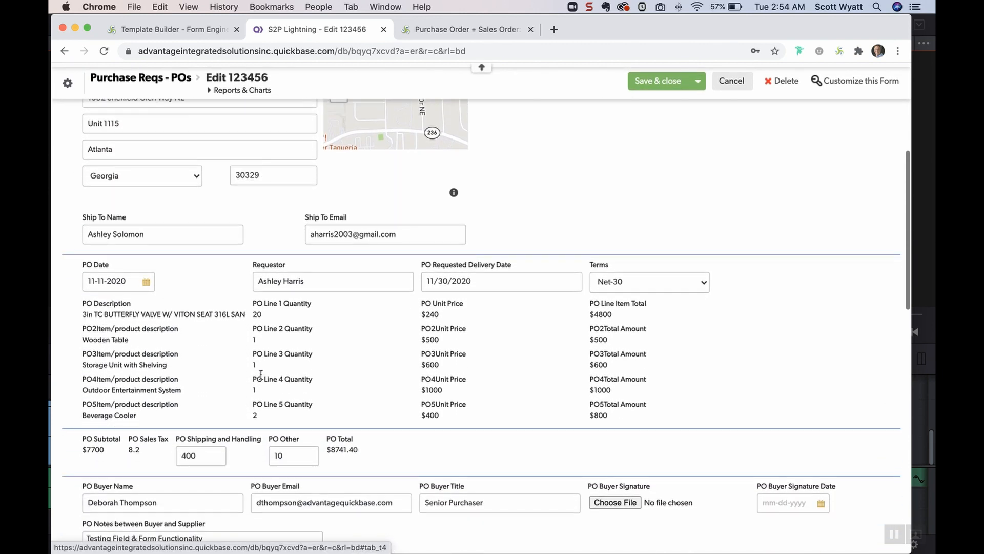
scroll(261, 375, down, 1)
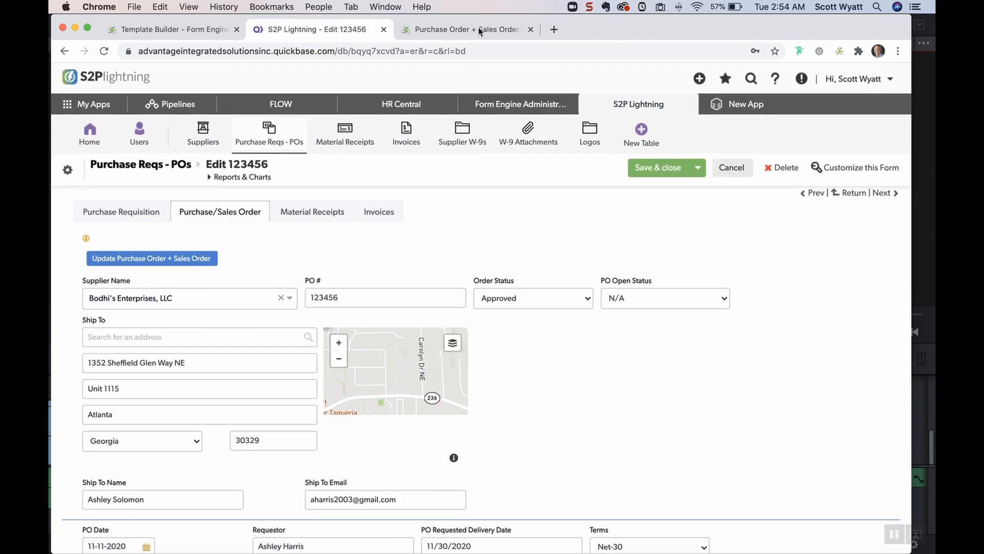
click(479, 30)
Scroll through the prefilled PO and Sales Order sections down to the $8,741.40 total.
scroll(339, 436, down, 6)
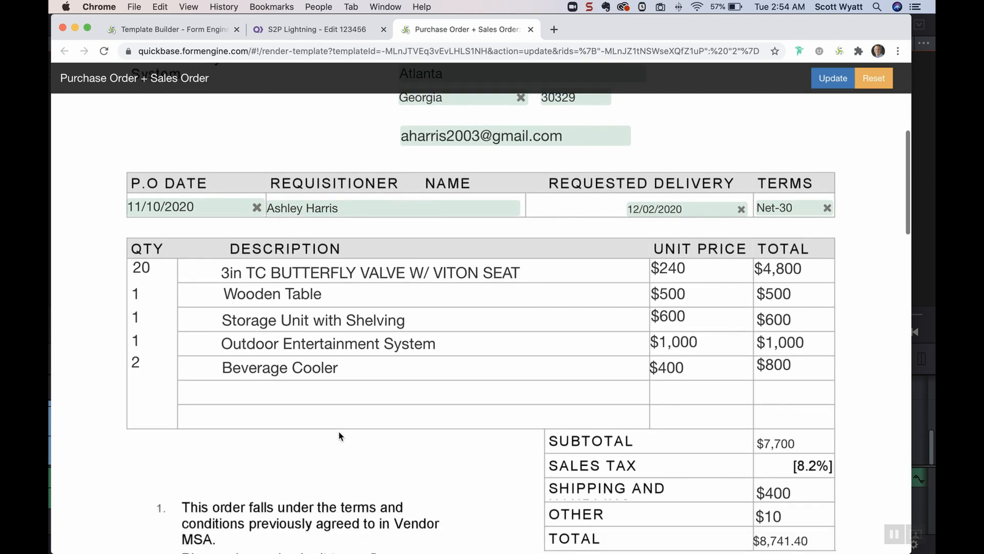
scroll(338, 436, down, 6)
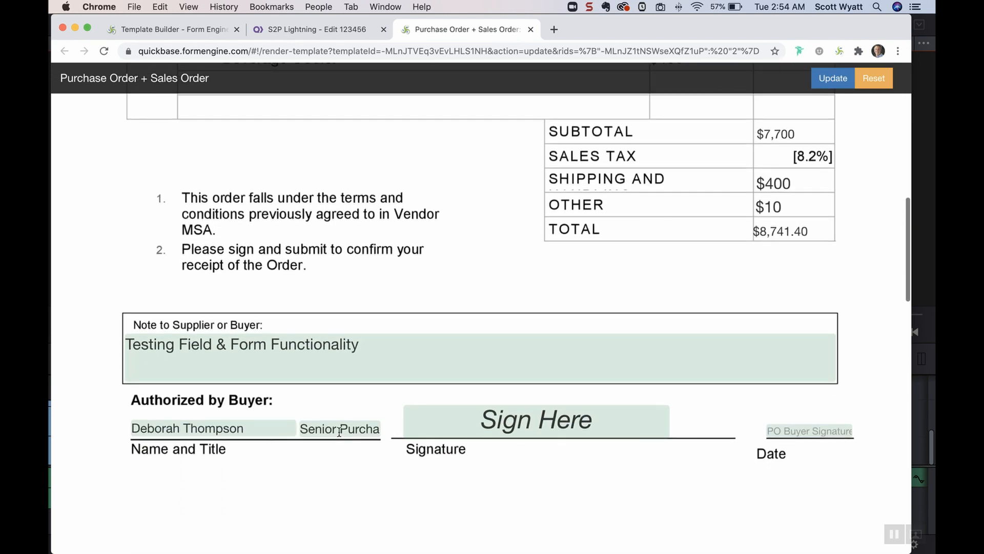
scroll(339, 436, down, 5)
scroll(339, 431, down, 5)
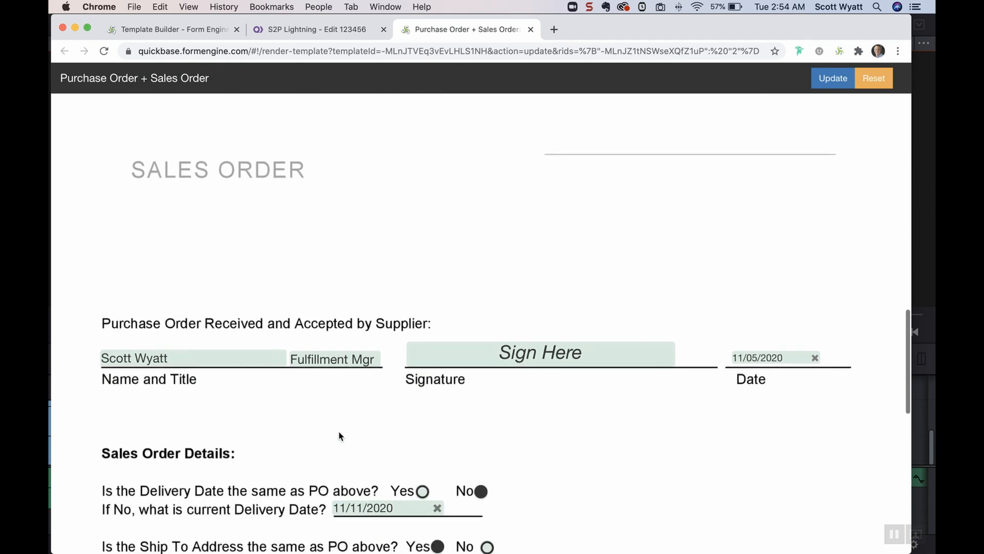
scroll(338, 435, down, 1)
scroll(339, 436, down, 1)
scroll(338, 435, down, 3)
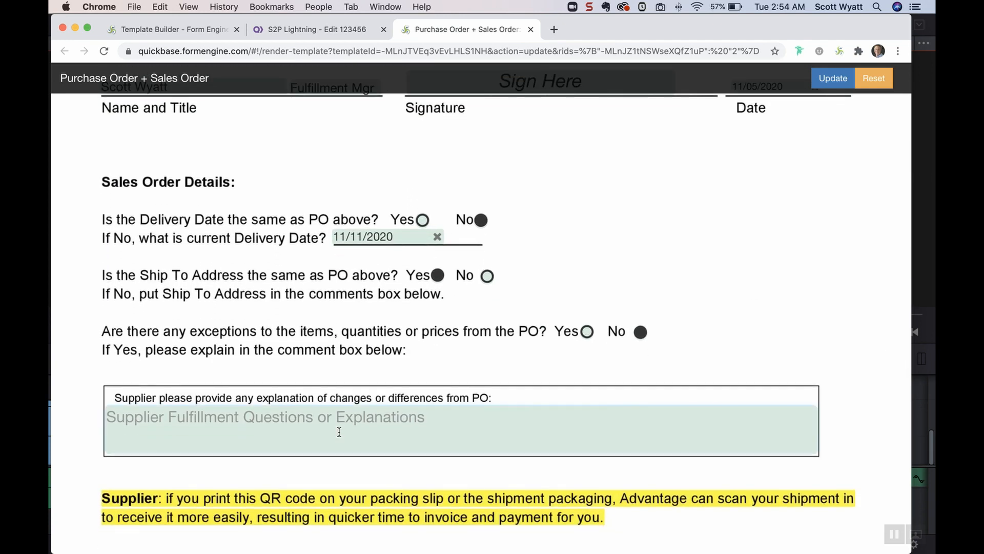
scroll(338, 431, down, 4)
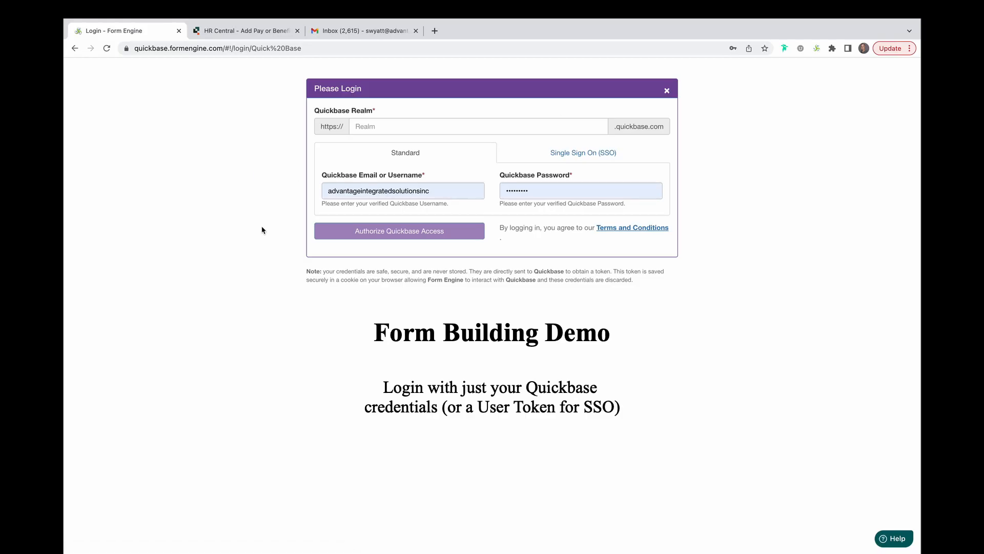
Log in to the company's Quickbase realm with the saved username and authorize Form Engine's access.
click(430, 128)
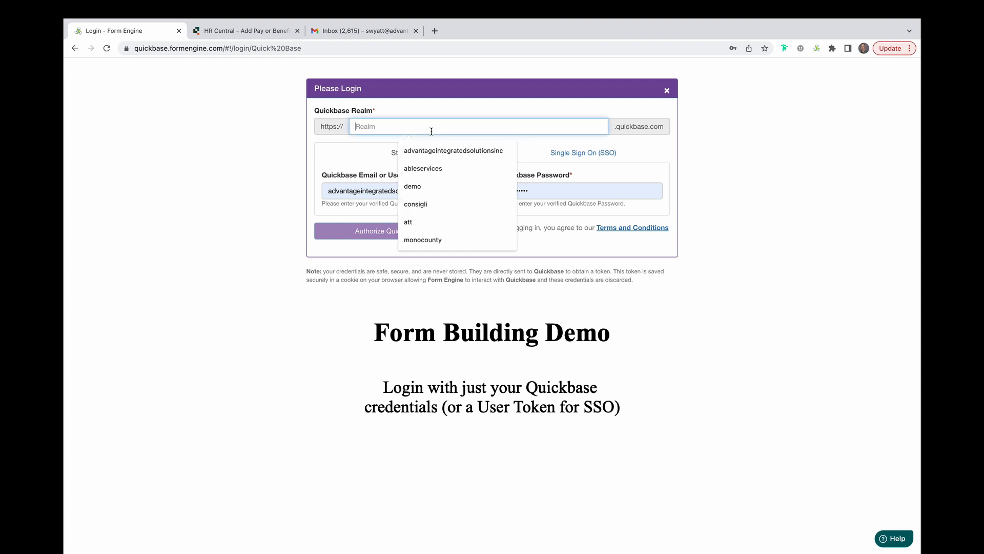
click(453, 148)
drag(438, 189, 308, 189)
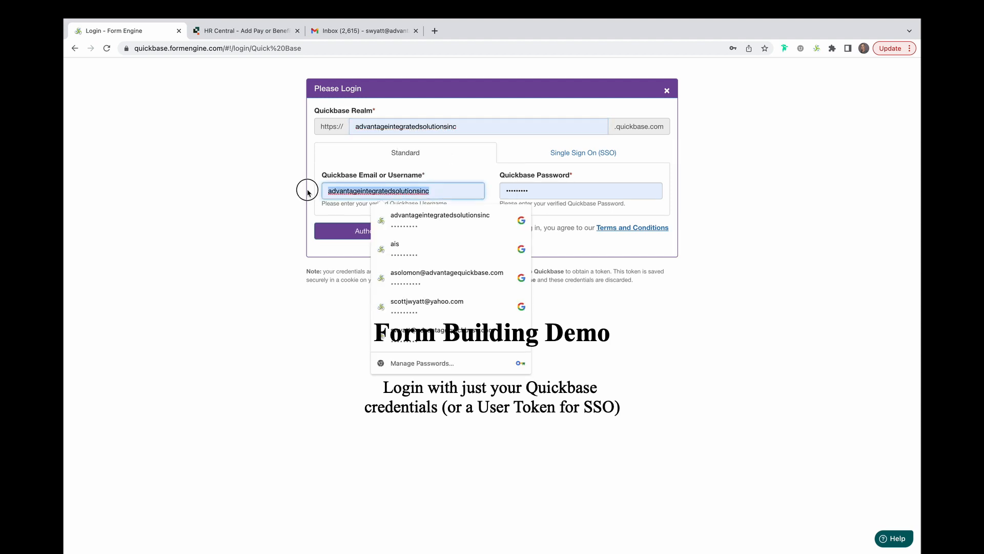
click(441, 333)
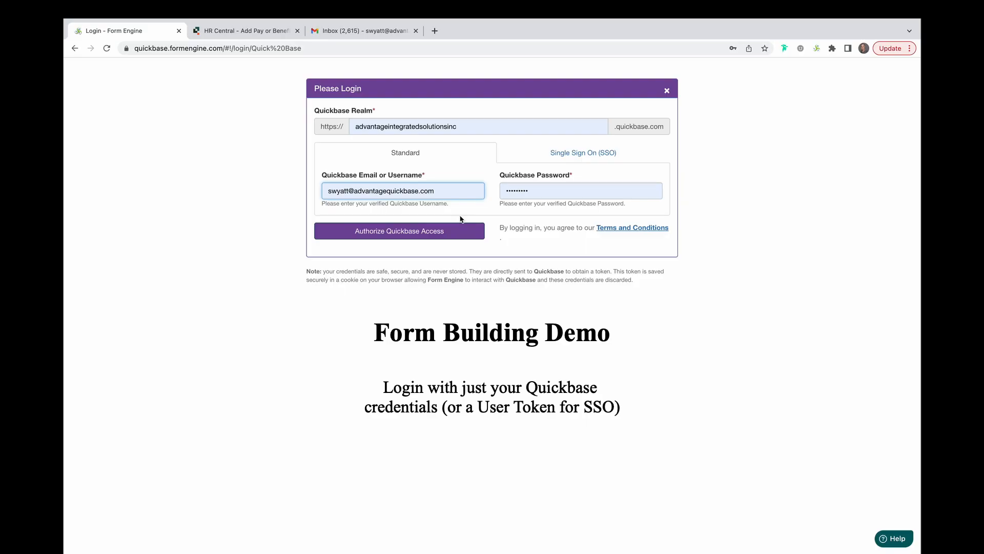
click(541, 158)
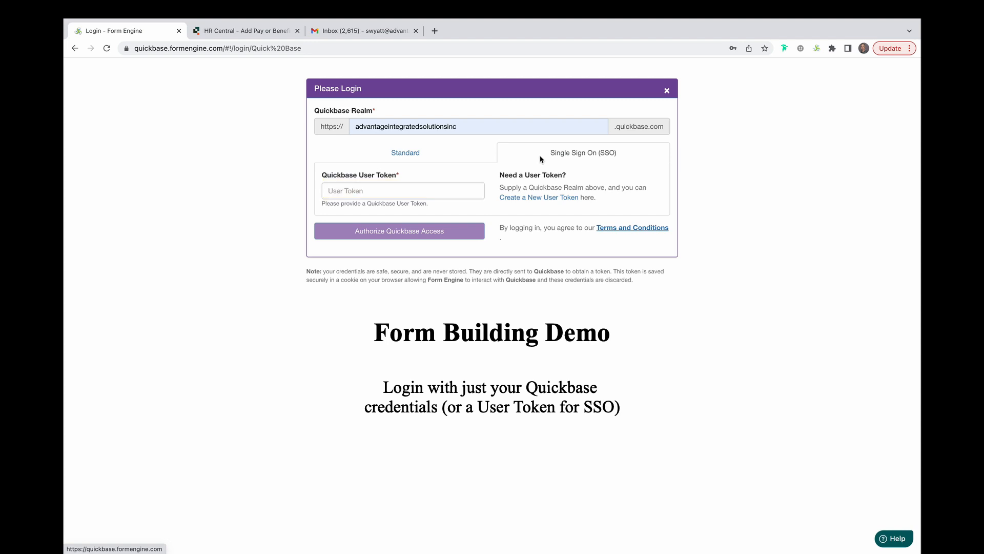
click(405, 153)
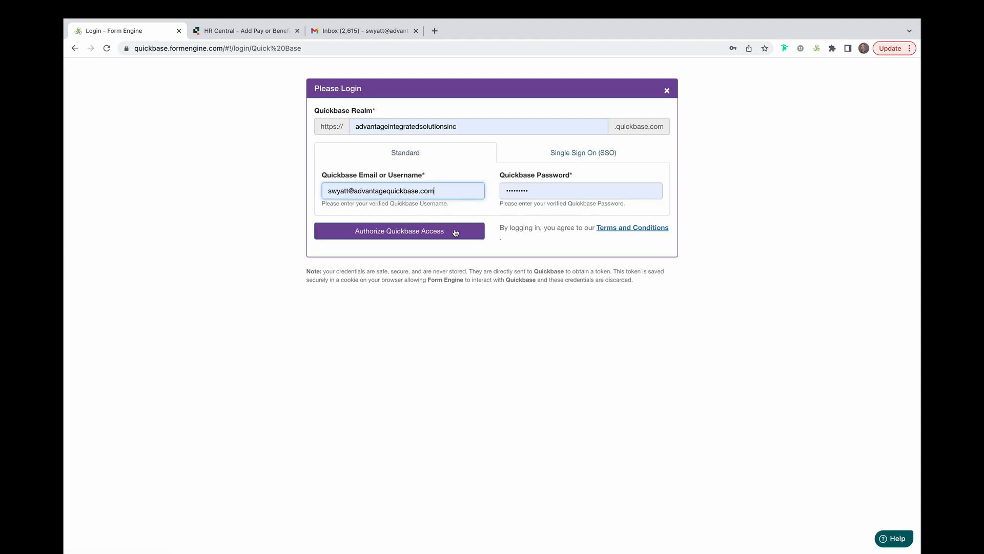
click(456, 232)
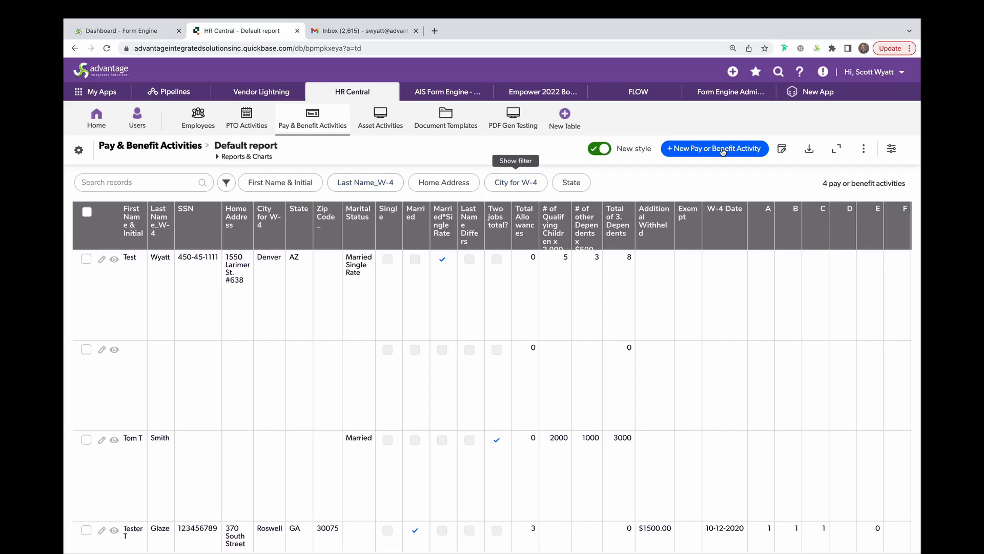
Start a new Pay or Benefit Activity record and scroll to its empty W4 Information fields.
click(722, 150)
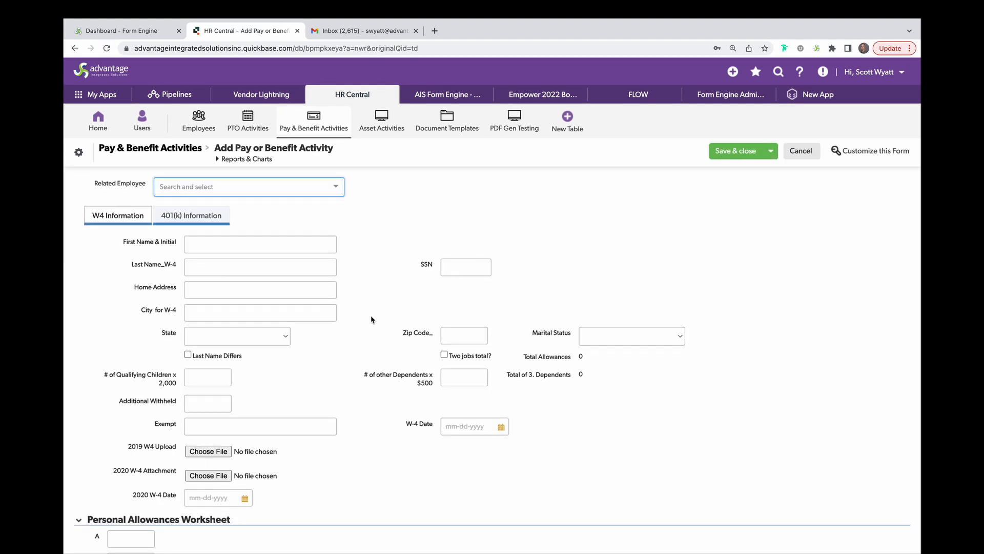
scroll(371, 320, down, 4)
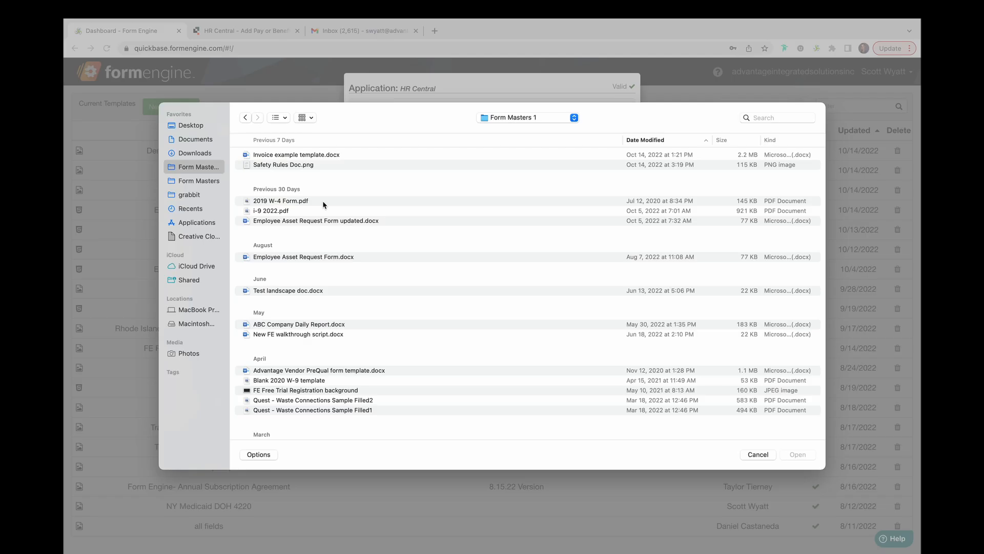
Build the template from the W-4 file for Pay & Benefit Activities, uploading to 2020 W-4 Attachment.
click(322, 201)
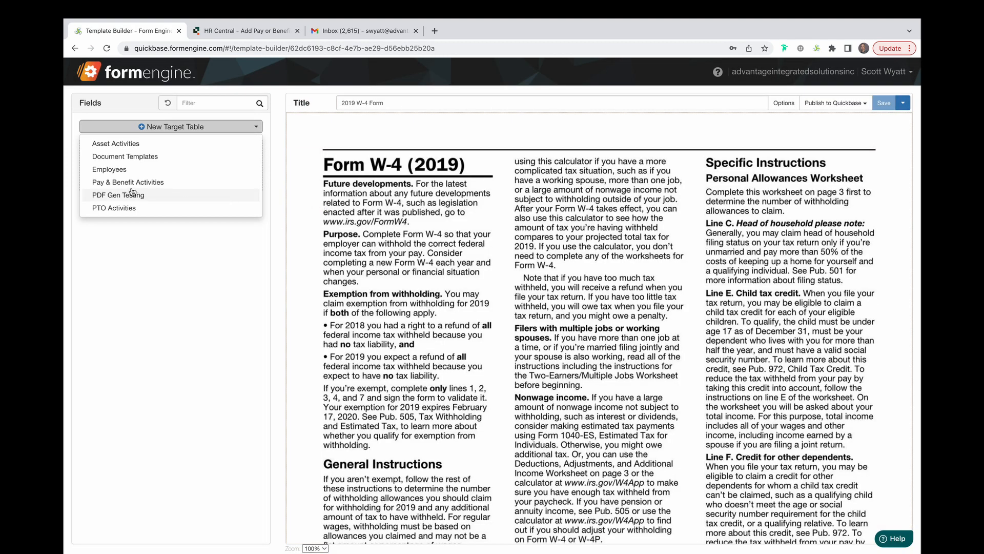
click(132, 183)
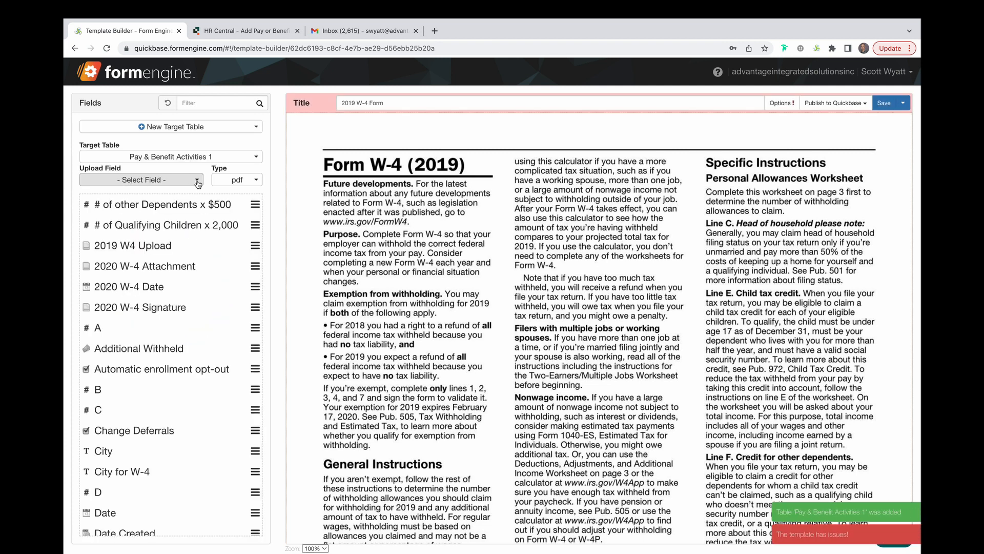
click(197, 181)
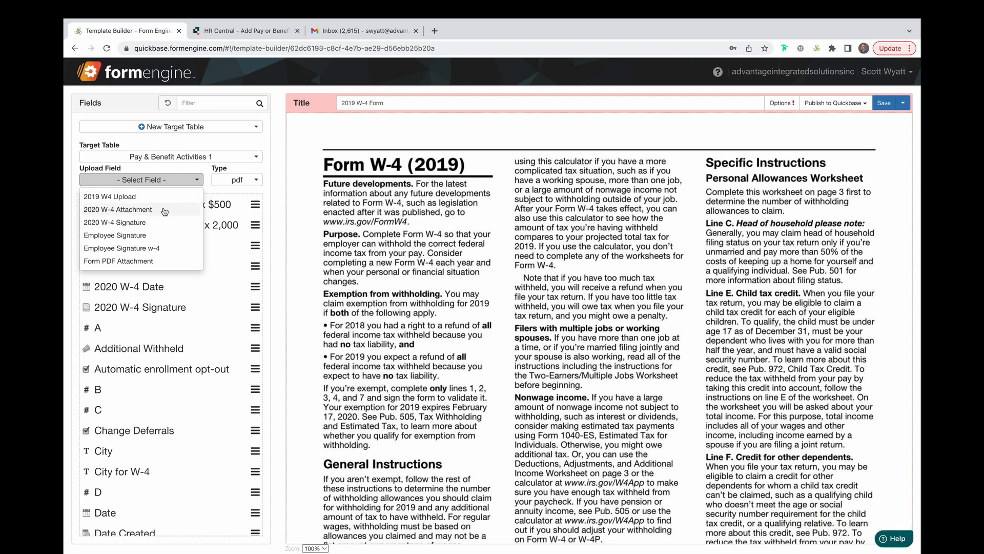
click(164, 211)
Filter fields by 'name' and place First Name and Last Name_W-4 on line 1.
text(name)
drag(135, 204, 395, 279)
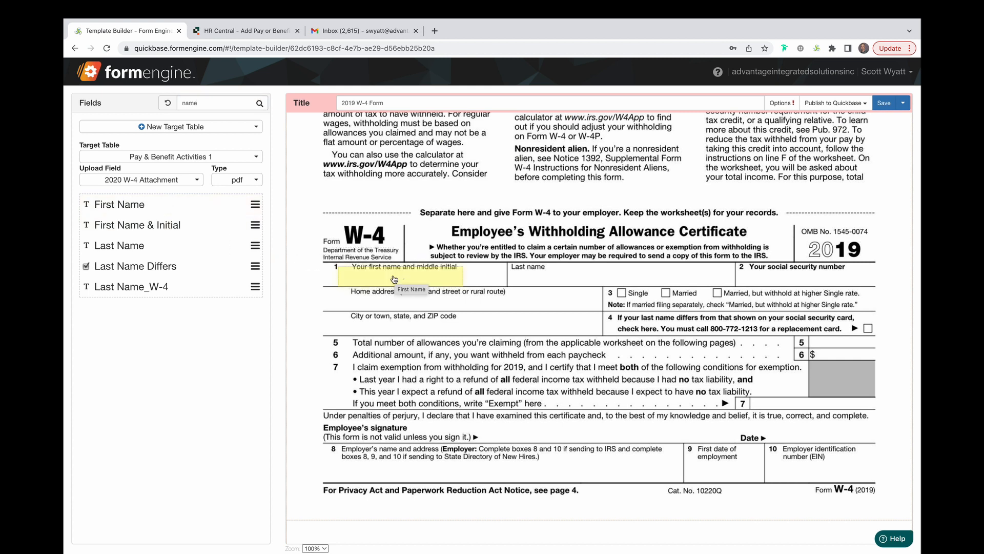
mouse_move(113, 245)
mouse_down()
mouse_move(422, 244)
mouse_move(334, 258)
mouse_move(142, 237)
mouse_move(117, 246)
mouse_up()
drag(121, 287, 554, 276)
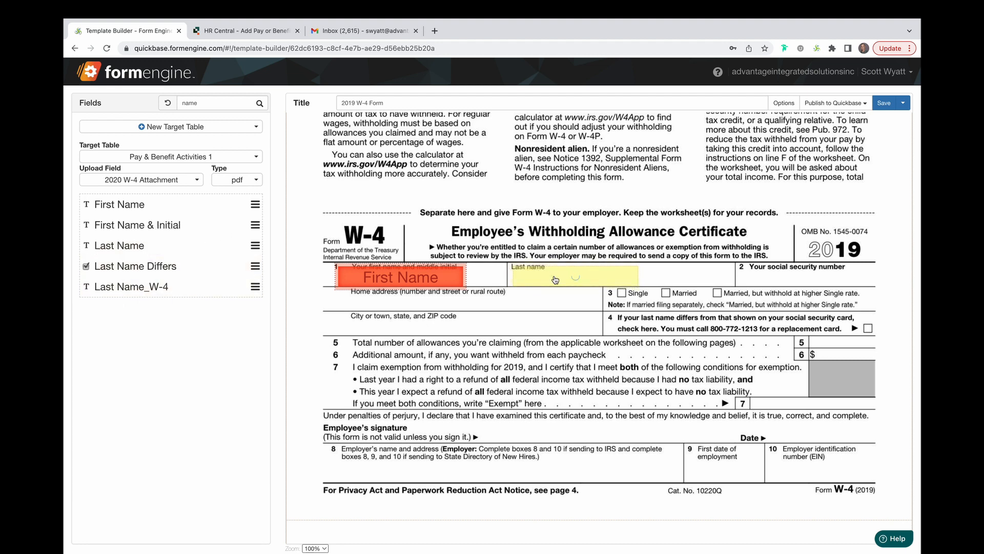
click(463, 282)
drag(464, 276, 503, 276)
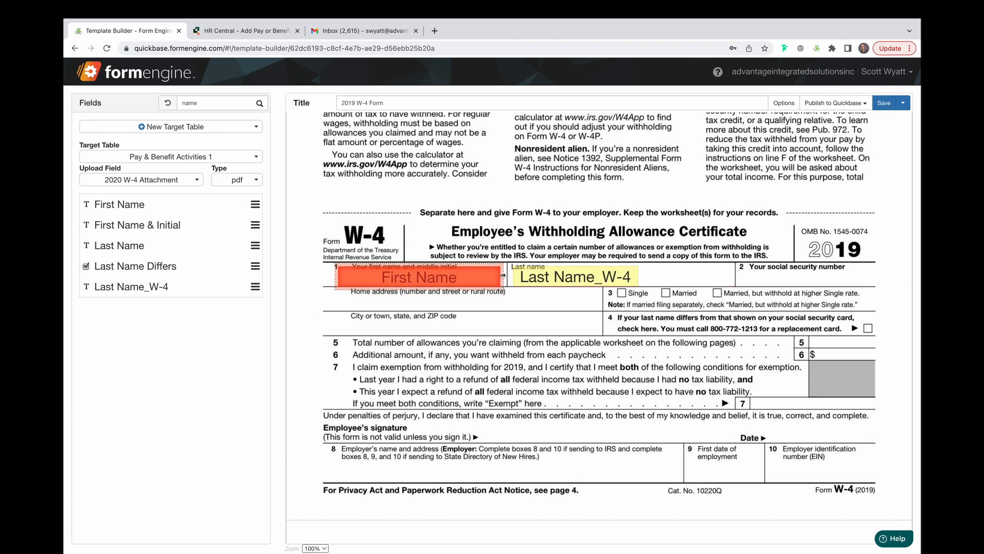
Apply Max Width to both name fields so they match.
drag(324, 249, 667, 314)
right_click(595, 281)
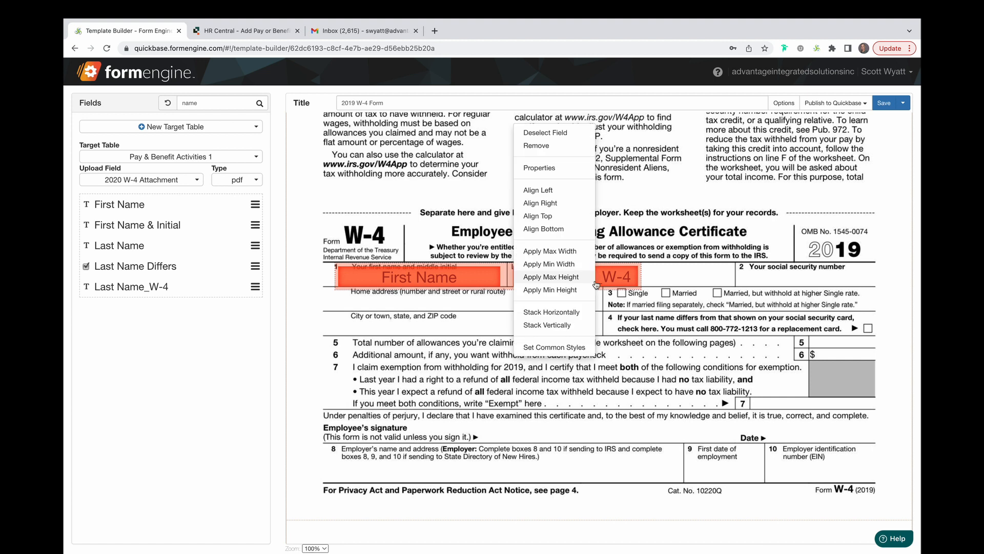
click(566, 251)
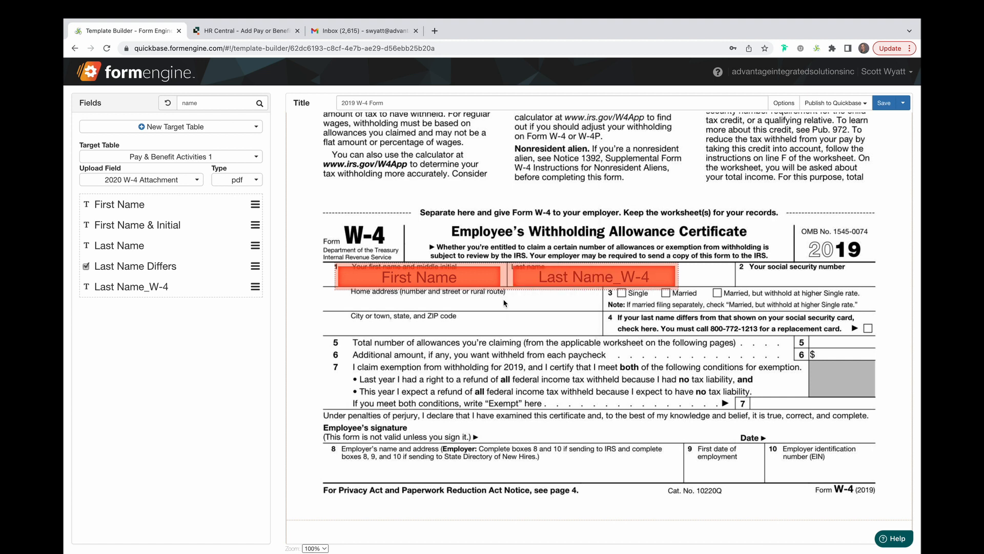
click(235, 105)
key(ctrl+a)
Add the Marital Status field to the form as radio options.
text(status)
drag(205, 205, 661, 315)
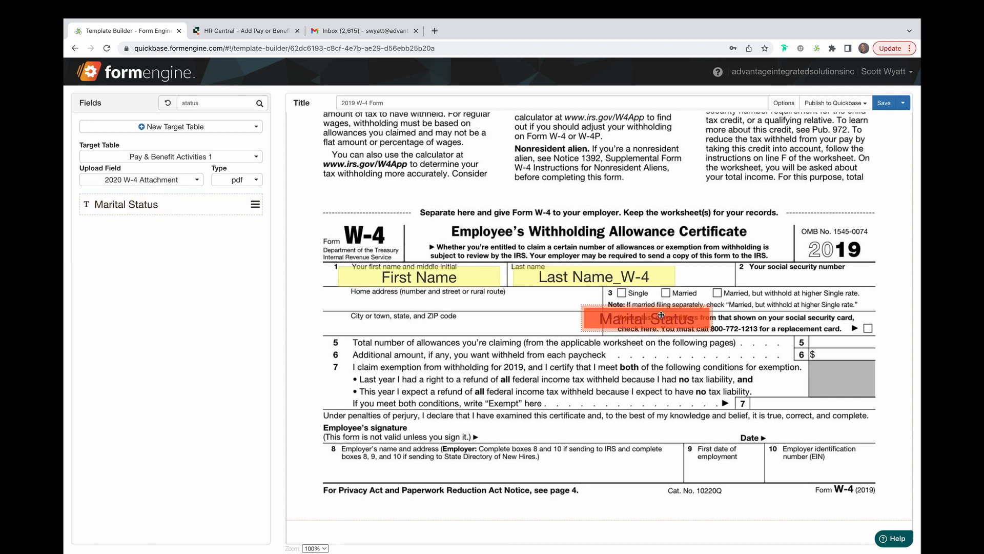
double_click(644, 319)
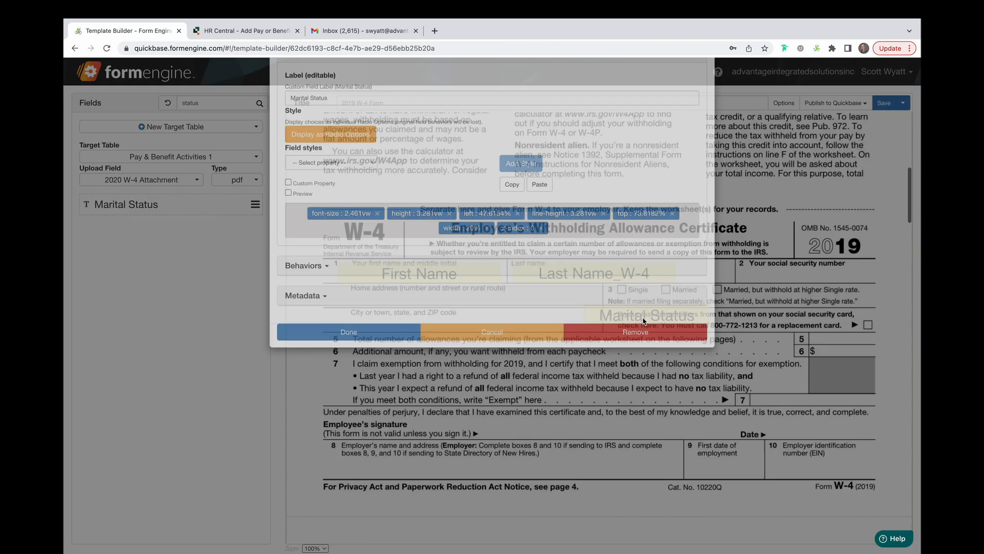
click(341, 179)
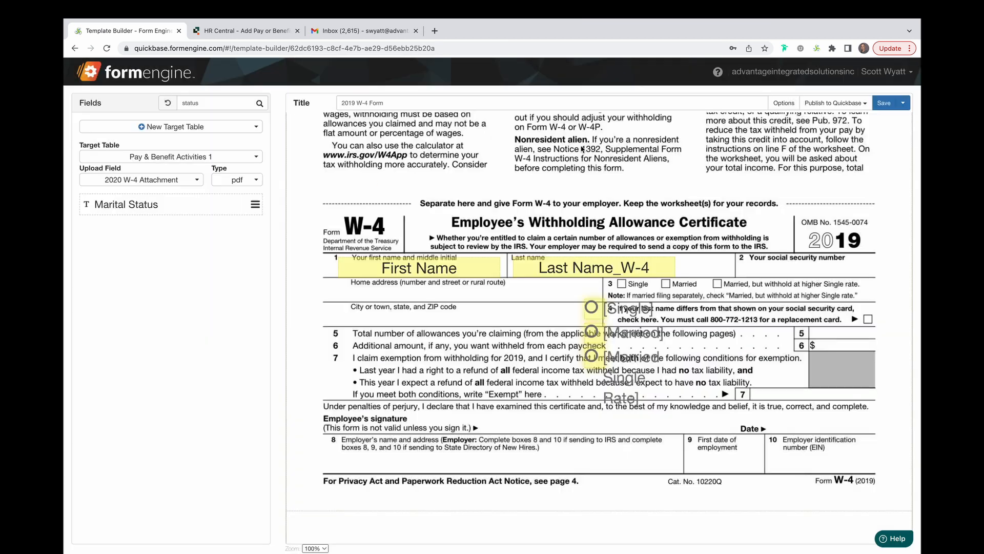
Move the Single, Married and Married Single Rate radios onto their line 3 checkboxes.
drag(579, 296, 594, 353)
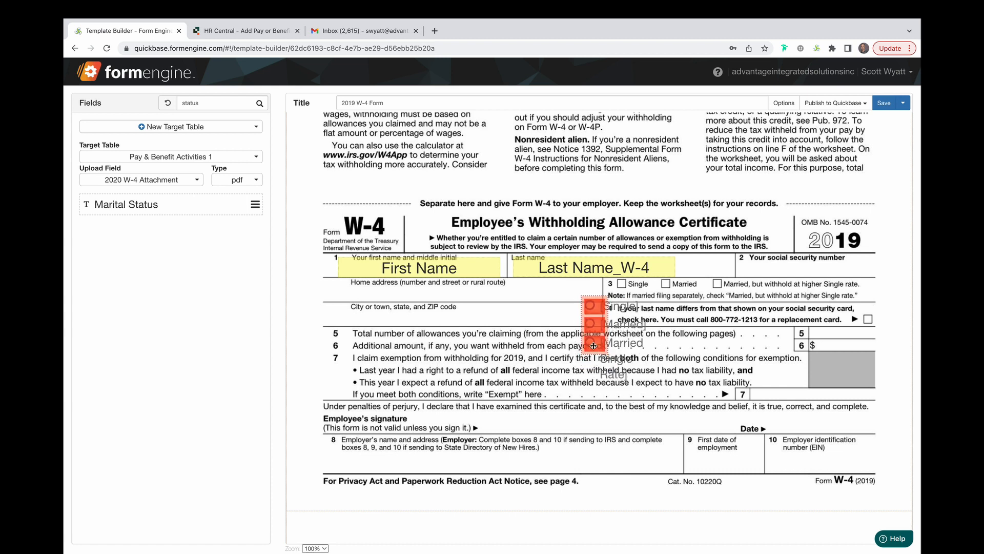
click(591, 302)
drag(591, 303, 620, 283)
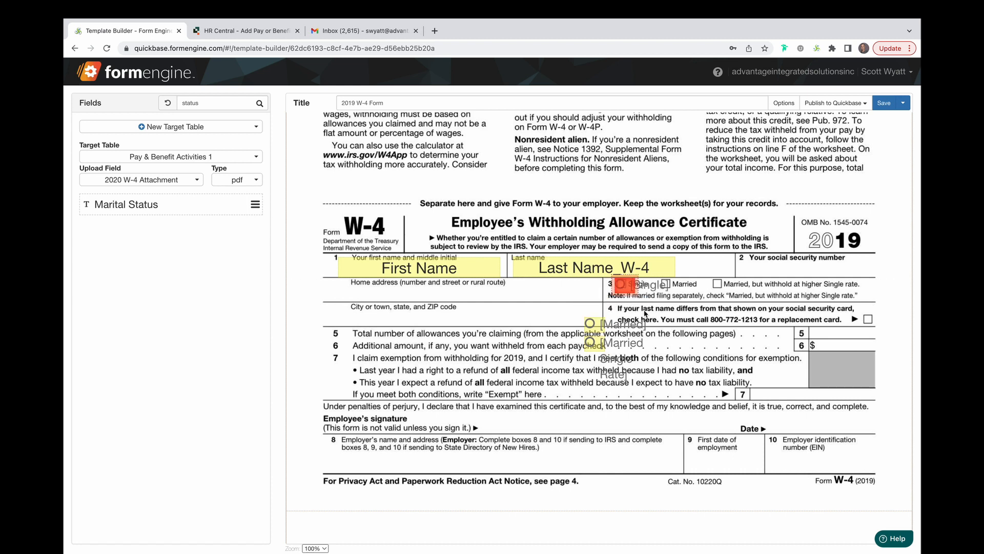
click(591, 322)
drag(591, 323, 667, 283)
click(609, 345)
drag(609, 345, 728, 285)
Give Last Name_W-4 a Require behavior that applies Always.
scroll(522, 375, down, 2)
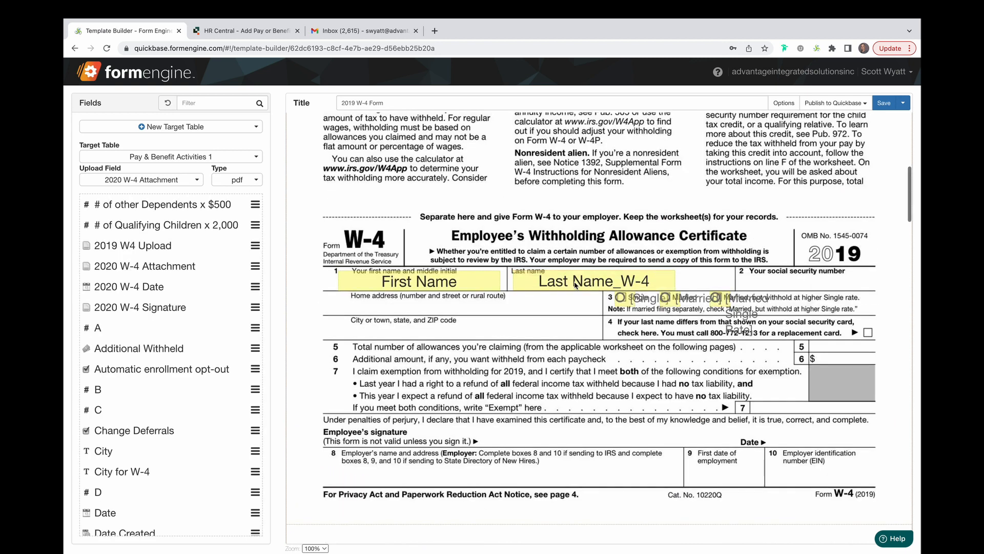
double_click(575, 281)
click(325, 272)
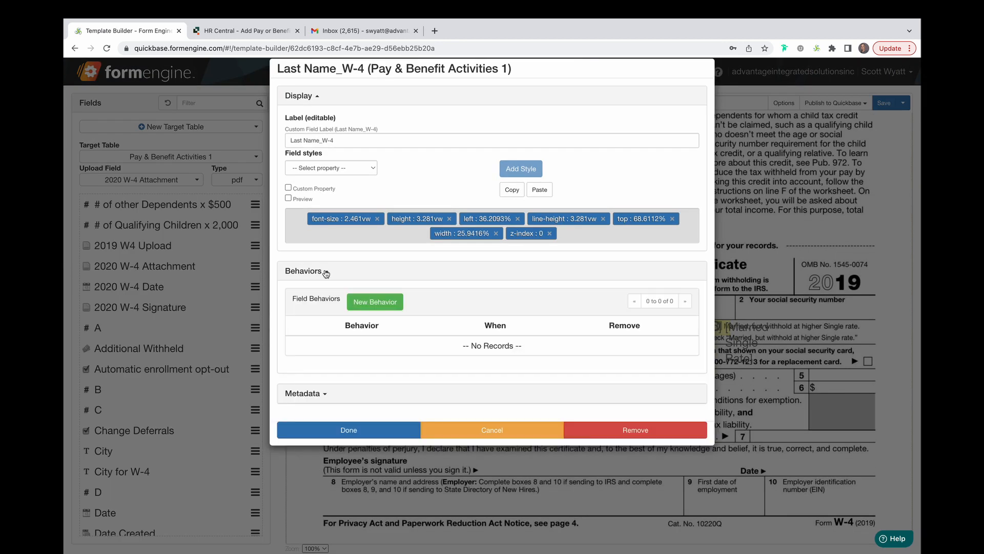
click(388, 303)
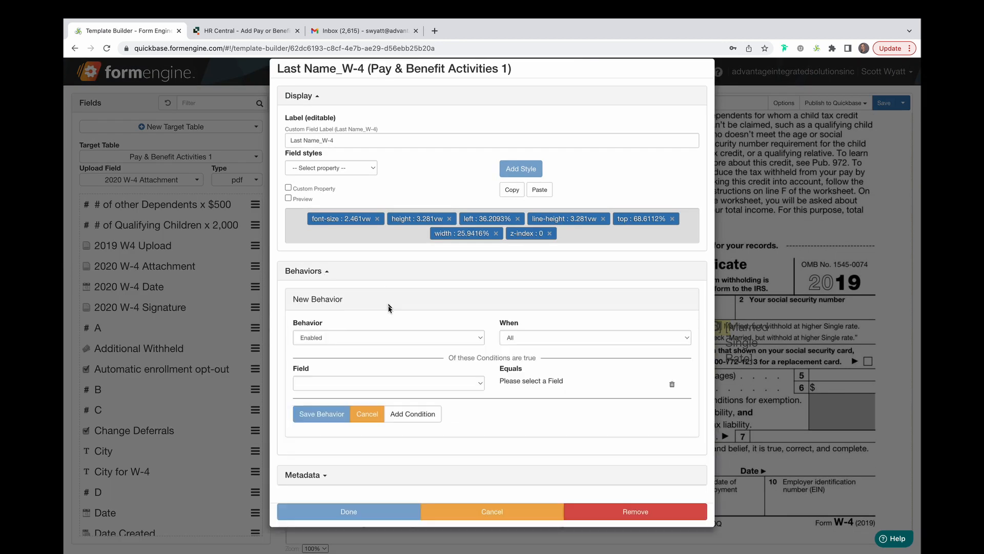
click(480, 341)
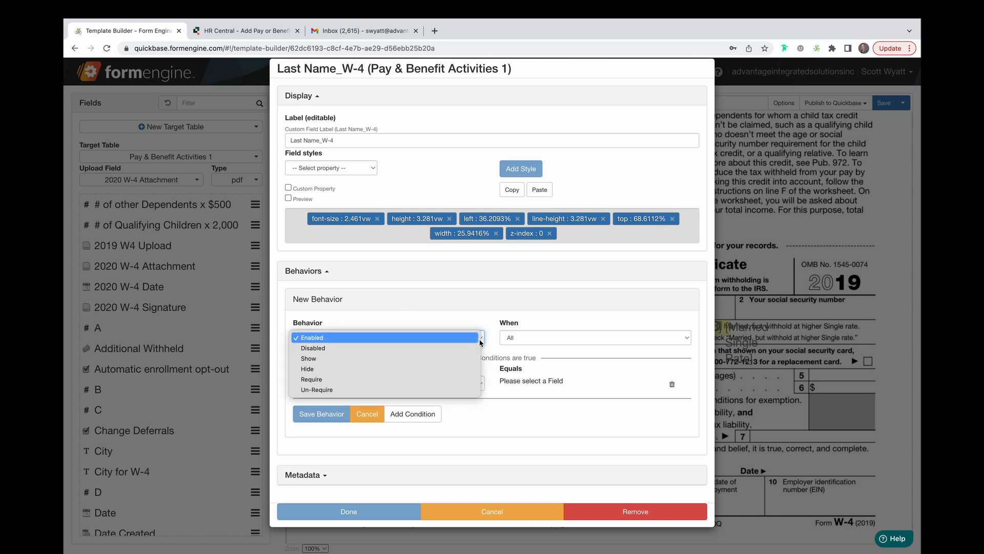
click(408, 379)
click(547, 341)
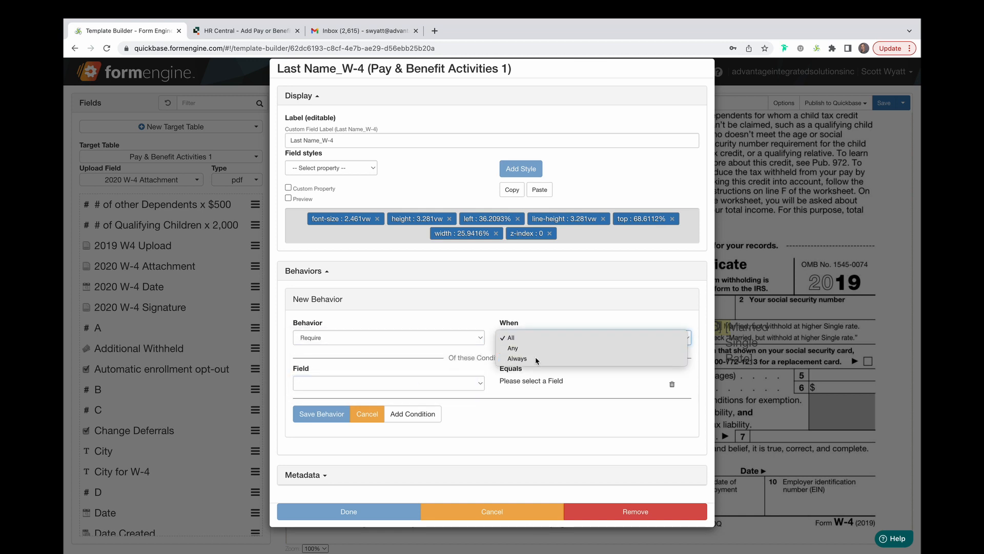
click(566, 354)
click(337, 362)
click(390, 430)
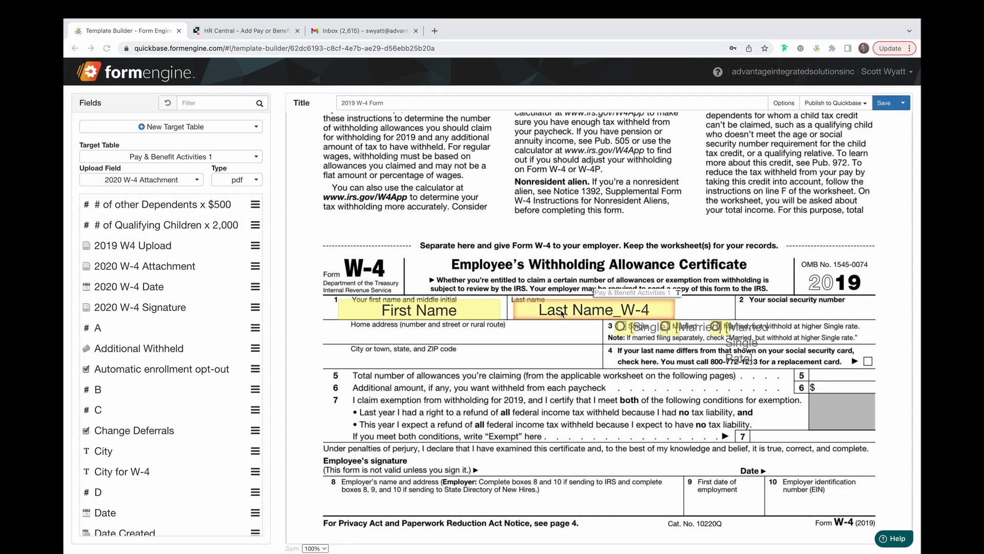
Choose background-color as a Last Name_W-4 style property, then place Total Allowances on line 5.
double_click(560, 311)
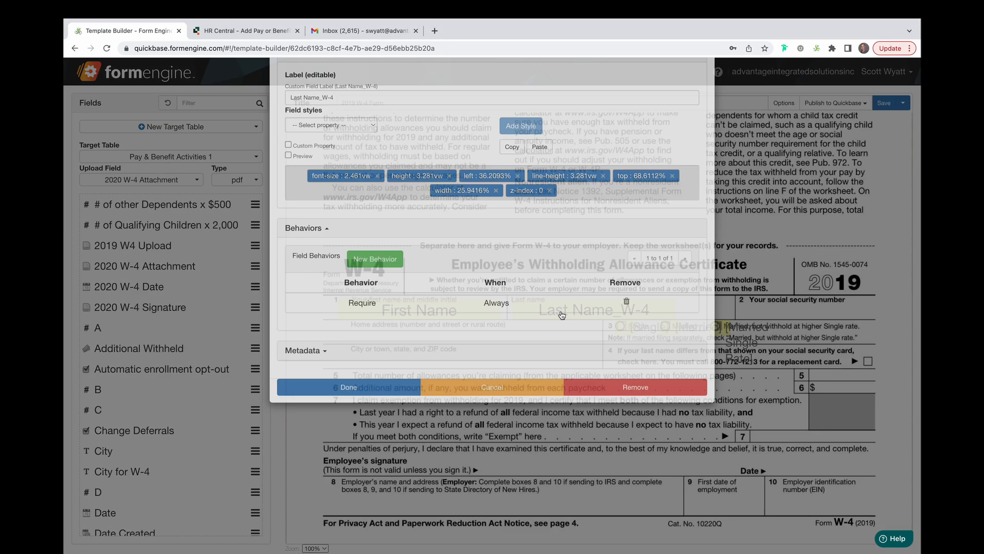
click(372, 169)
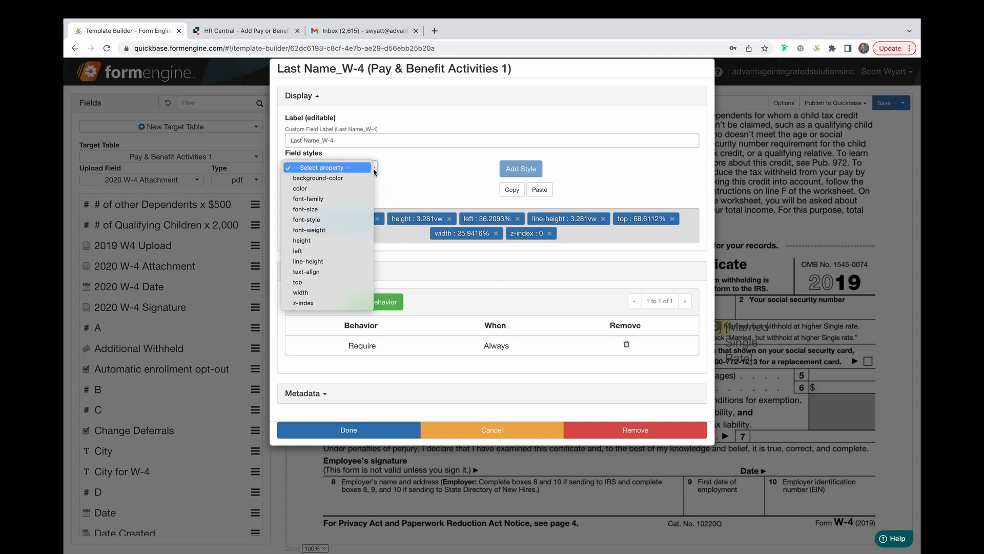
click(357, 179)
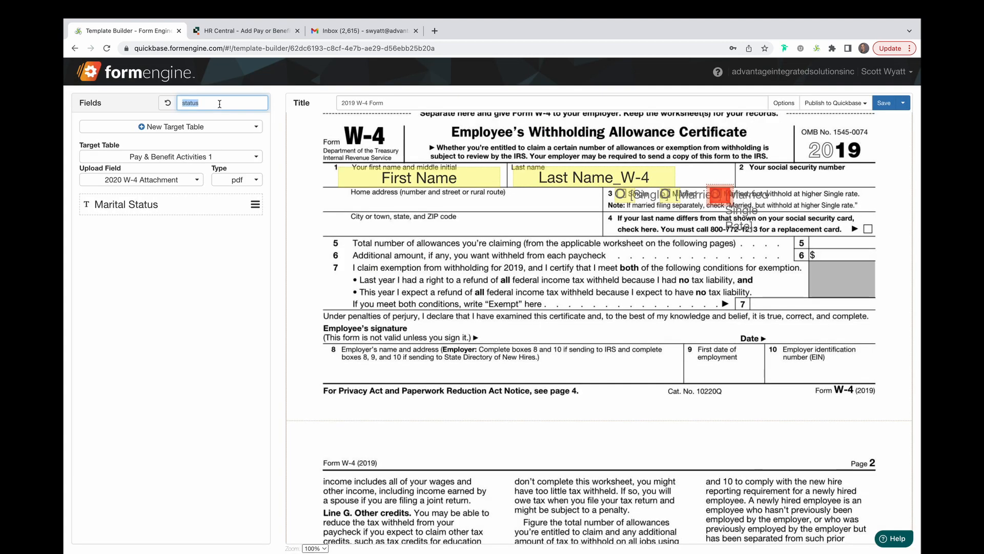
text(allow)
drag(186, 204, 821, 238)
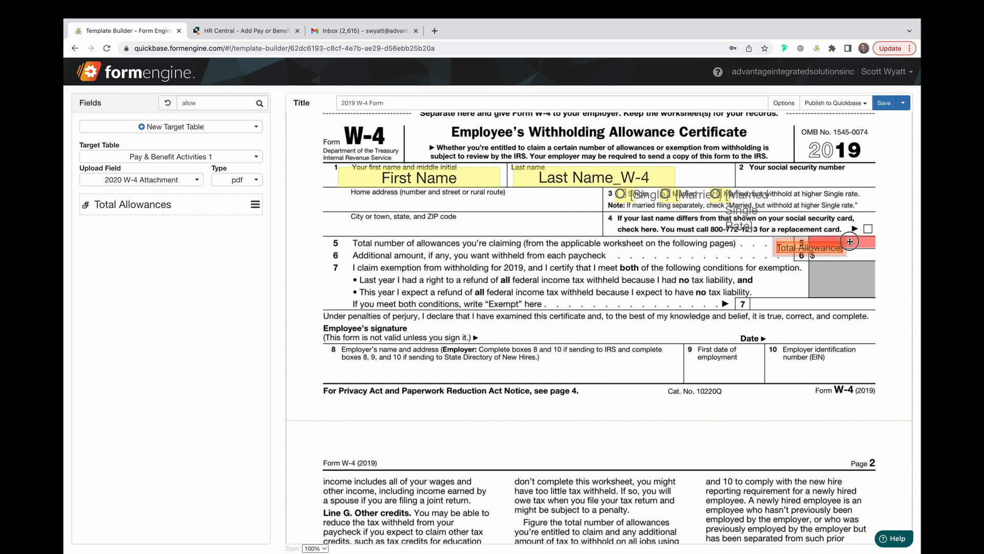
Place Employee Signature w-4 on the signature line in Signature style, shorten it, and save.
triple_click(215, 103)
text(sig)
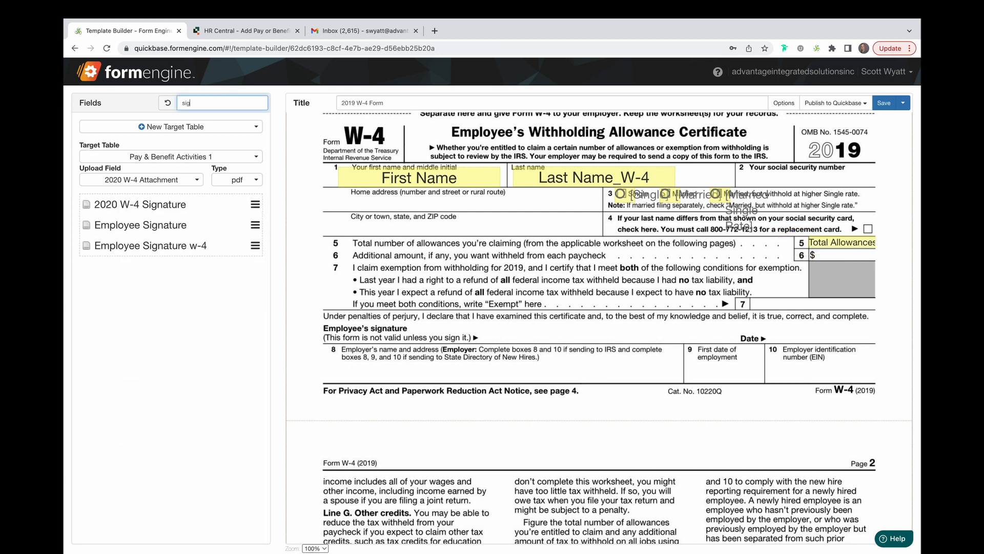
drag(163, 245, 553, 333)
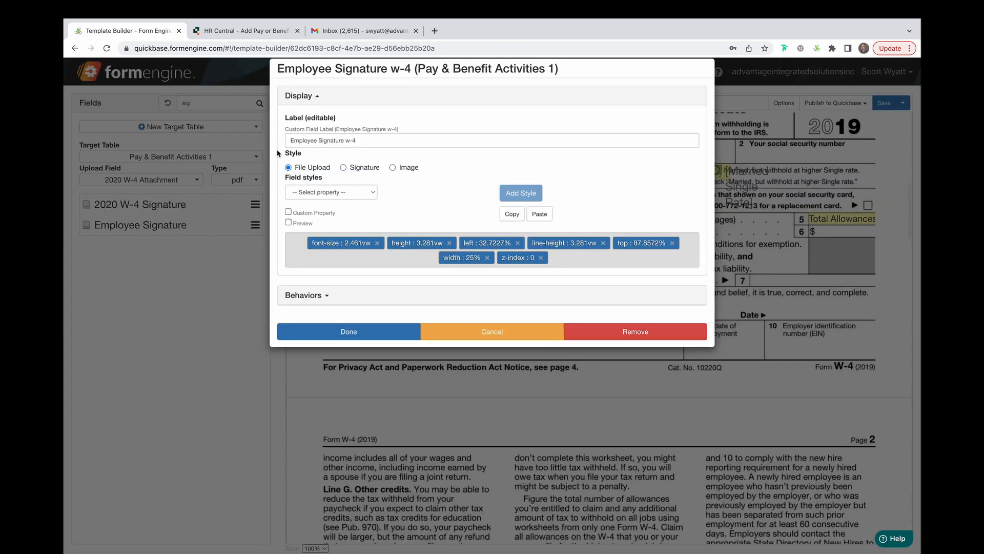
click(343, 167)
click(349, 331)
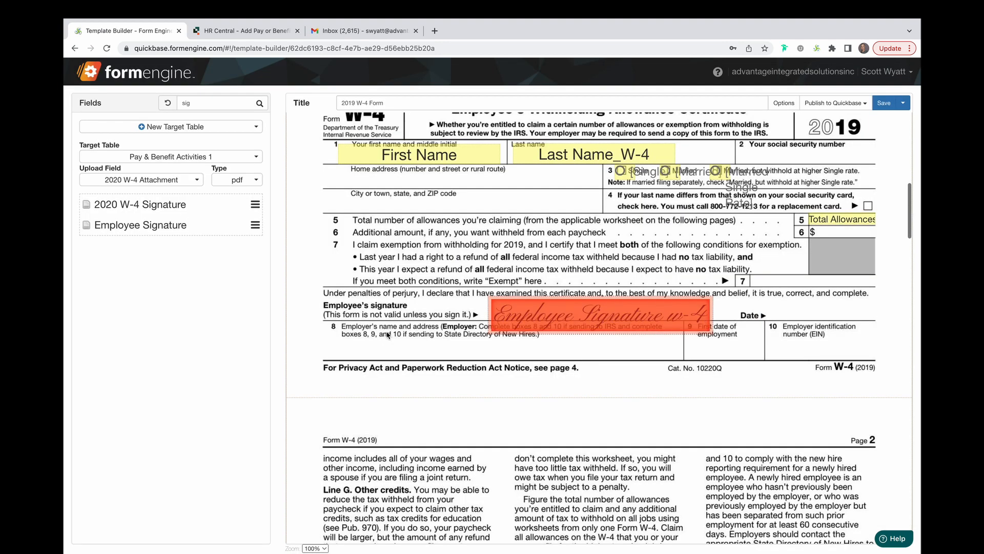
drag(594, 331, 593, 320)
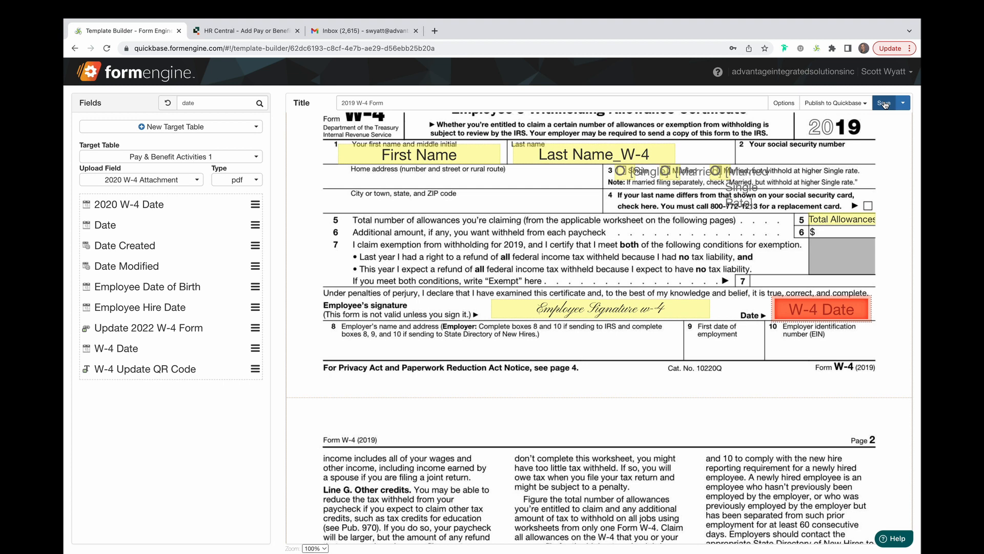
click(883, 104)
scroll(567, 231, down, 1)
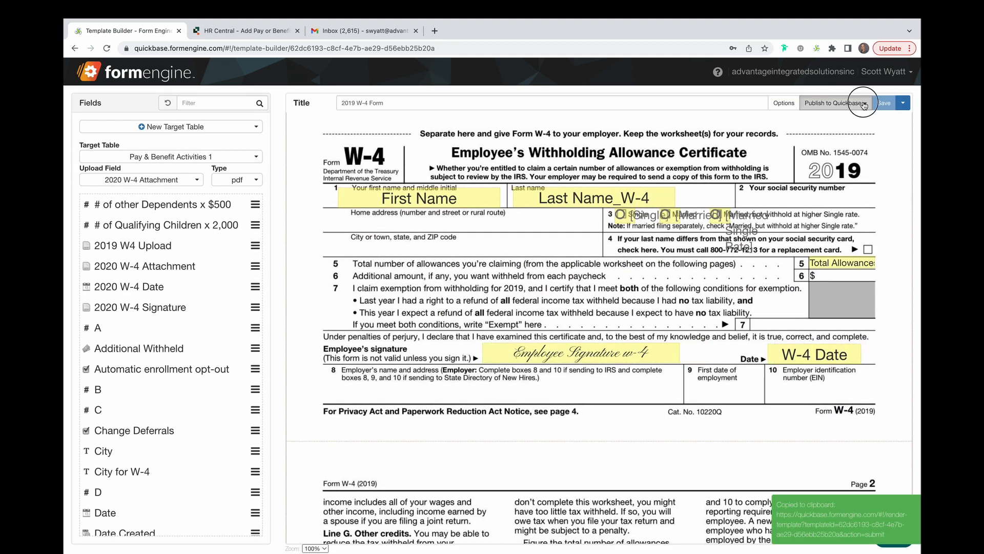
Open the template's add-record form and enter the employee's first and last name.
click(864, 105)
click(761, 143)
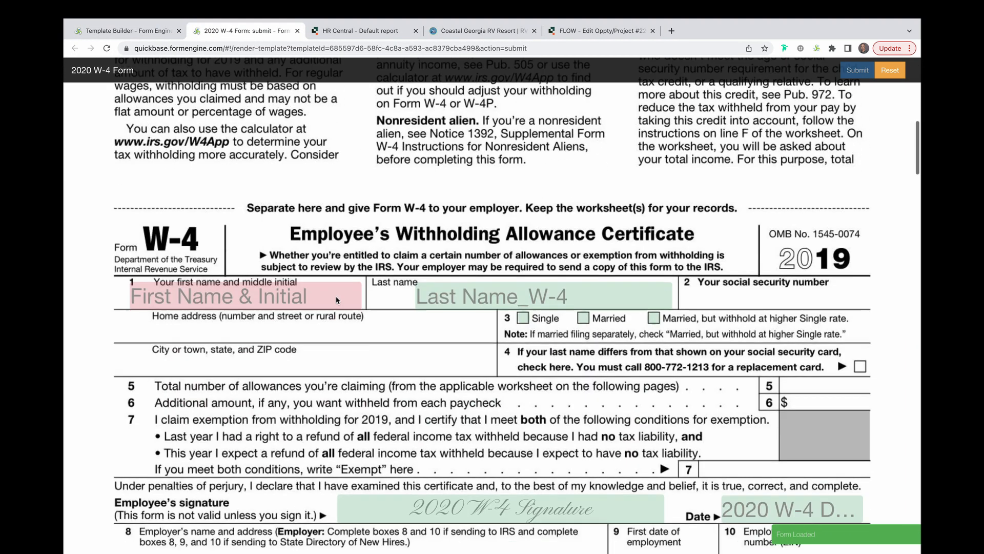
scroll(336, 296, down, 1)
click(321, 257)
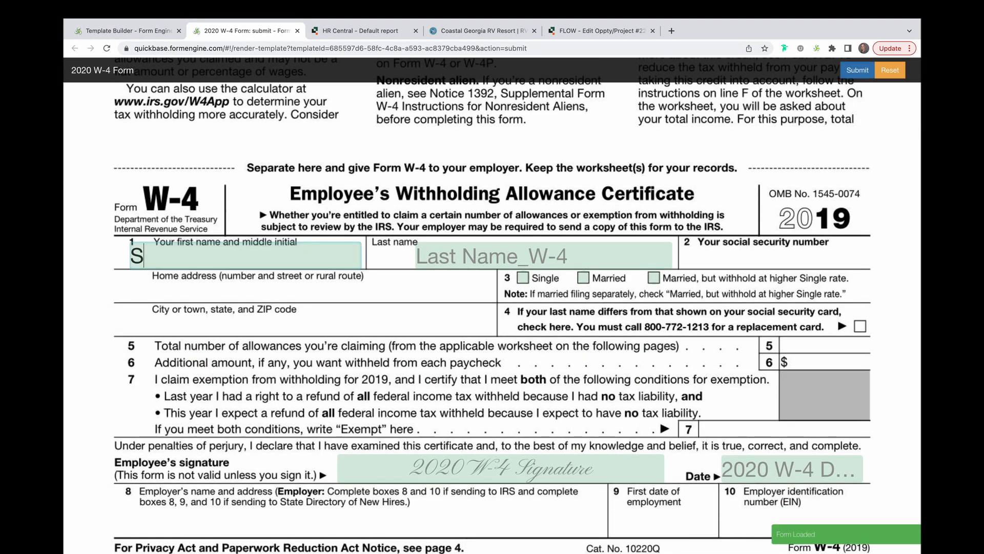
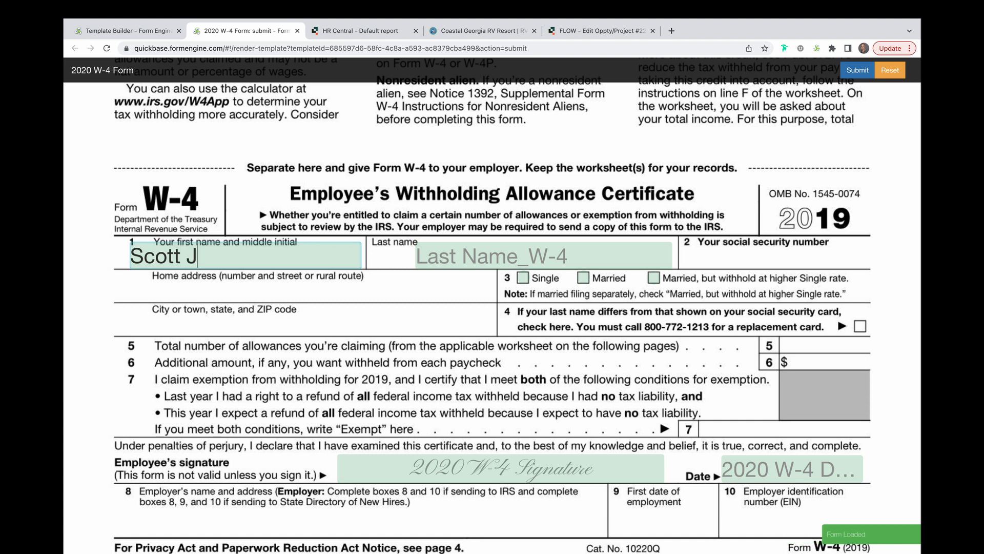
key(Tab)
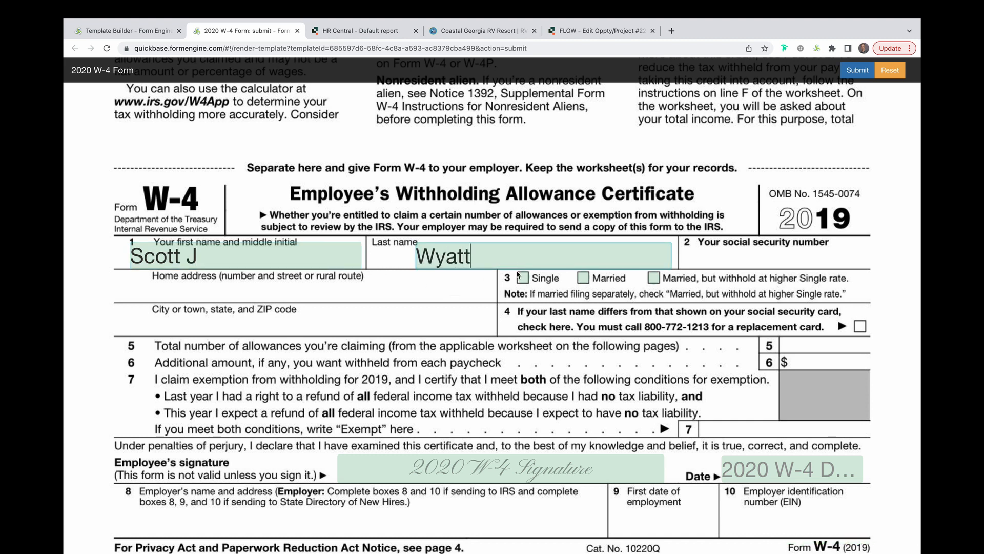
Tick Married, draw a signature, date it 11-21-2022, and submit the test W-4.
click(583, 277)
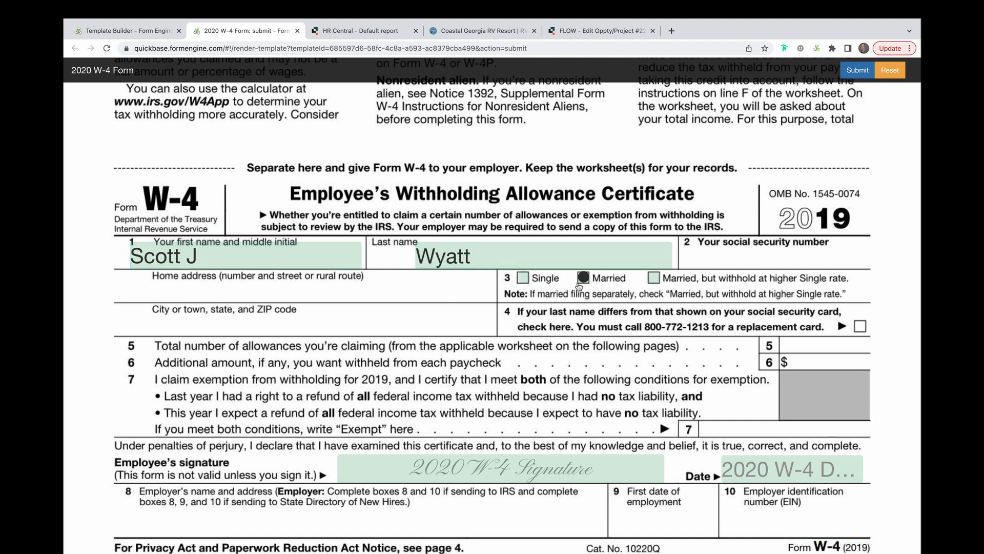
click(470, 469)
mouse_move(420, 90)
mouse_down()
mouse_move(389, 101)
mouse_move(449, 112)
mouse_move(582, 106)
mouse_up()
click(393, 139)
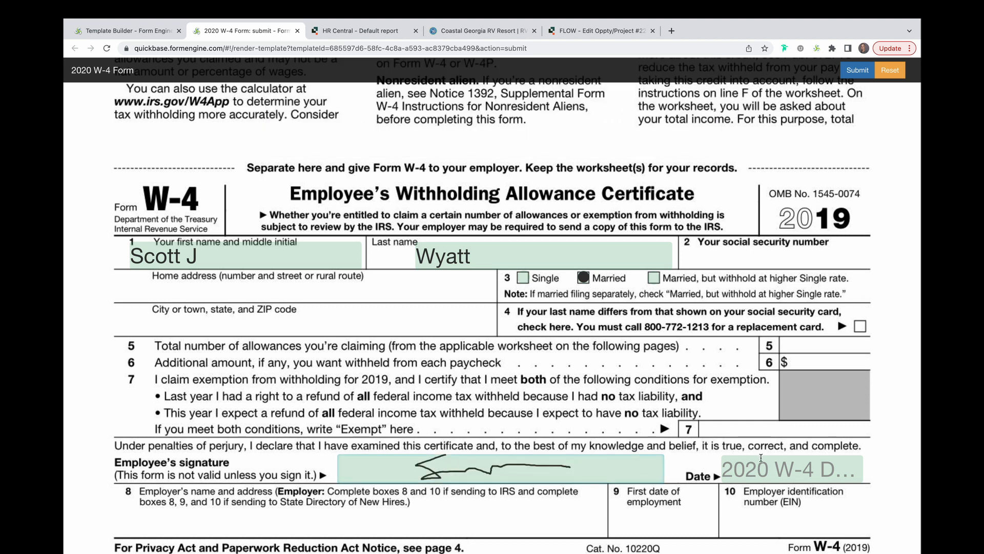
click(761, 476)
click(751, 396)
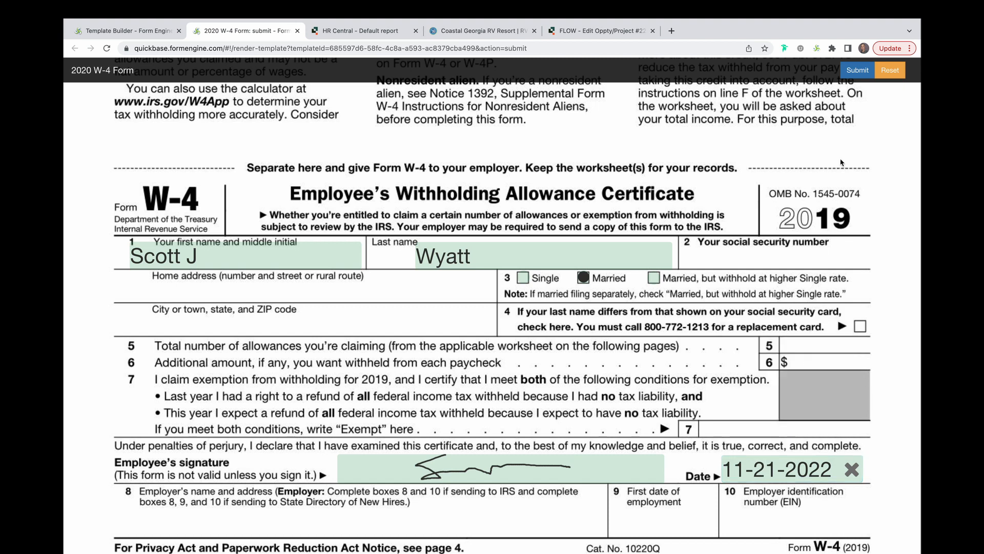
click(857, 69)
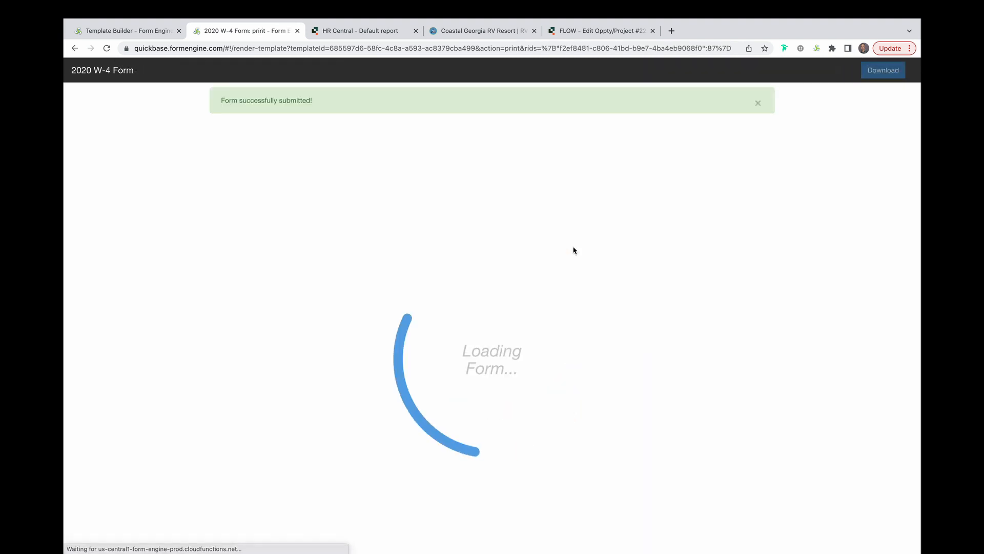
Refresh Pay & Benefit Activities in HR Central and view new record #87's attached 2020 W-4 Form.pdf.
scroll(573, 250, down, 10)
scroll(574, 250, down, 4)
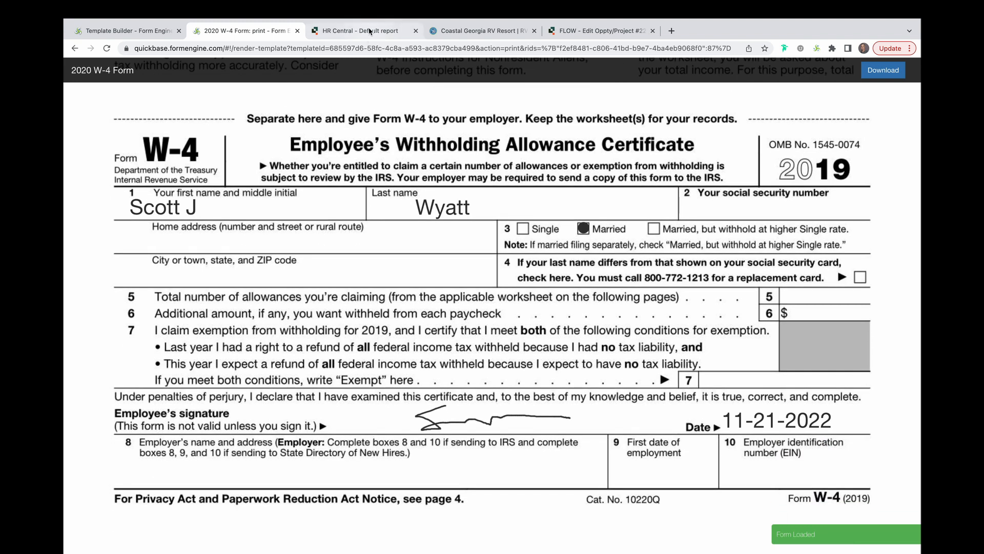
click(369, 32)
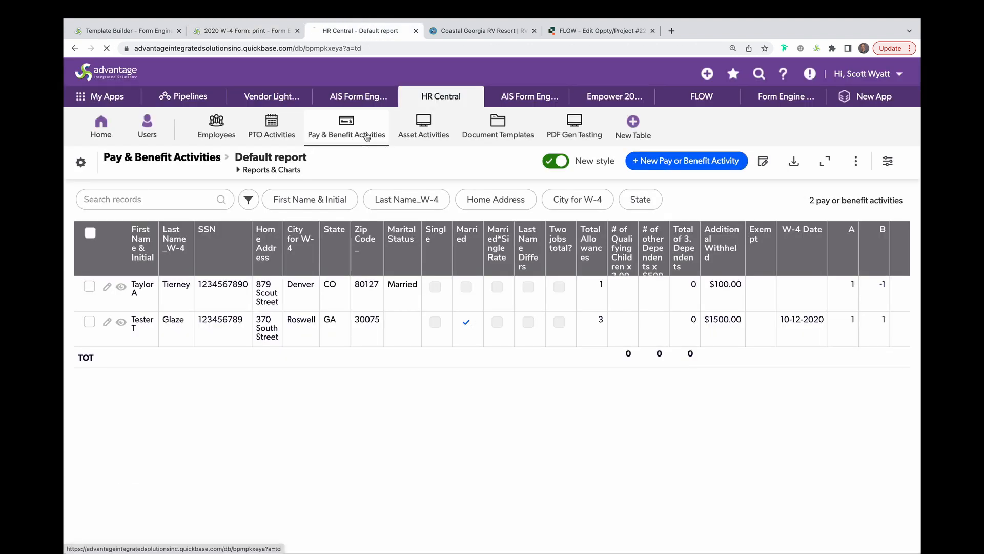
click(367, 136)
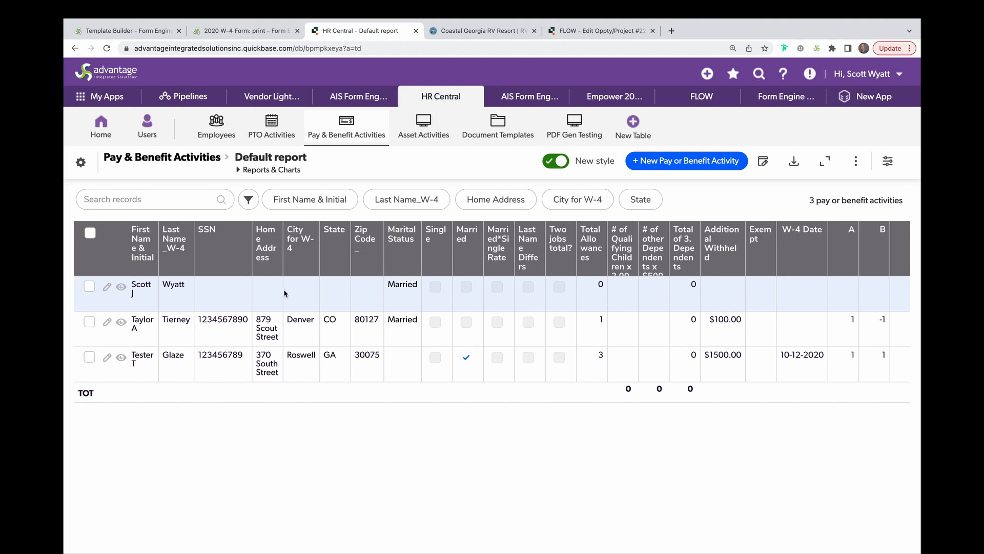
click(121, 286)
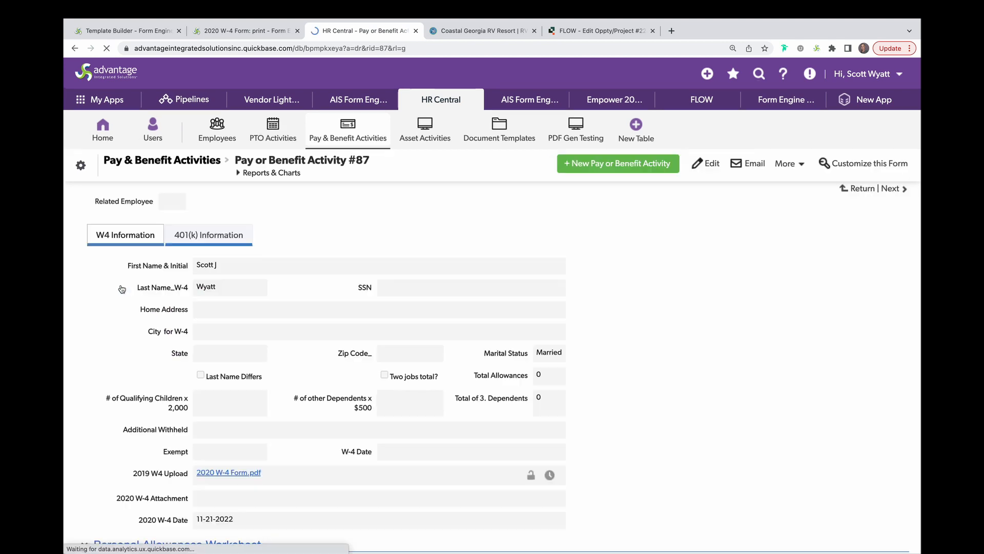
scroll(268, 408, down, 1)
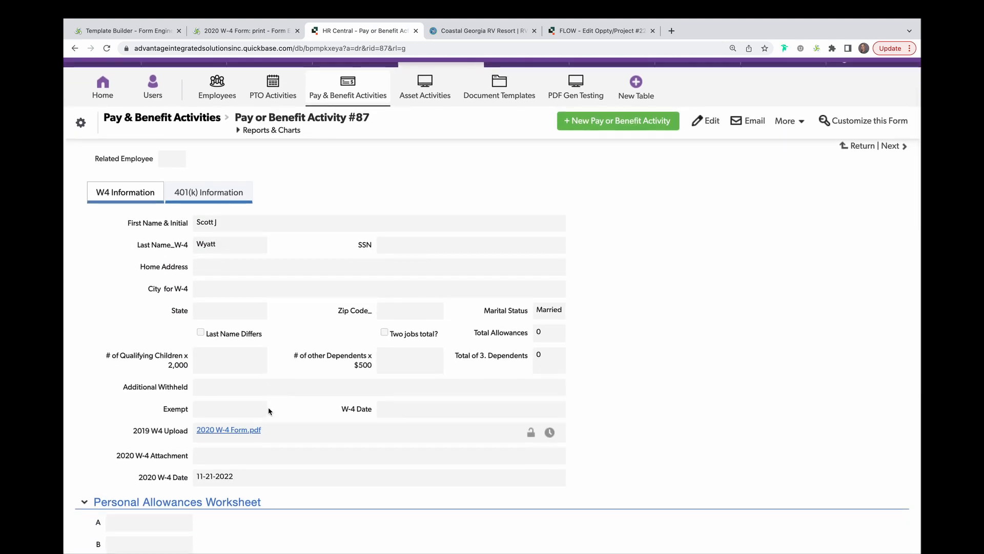
click(235, 432)
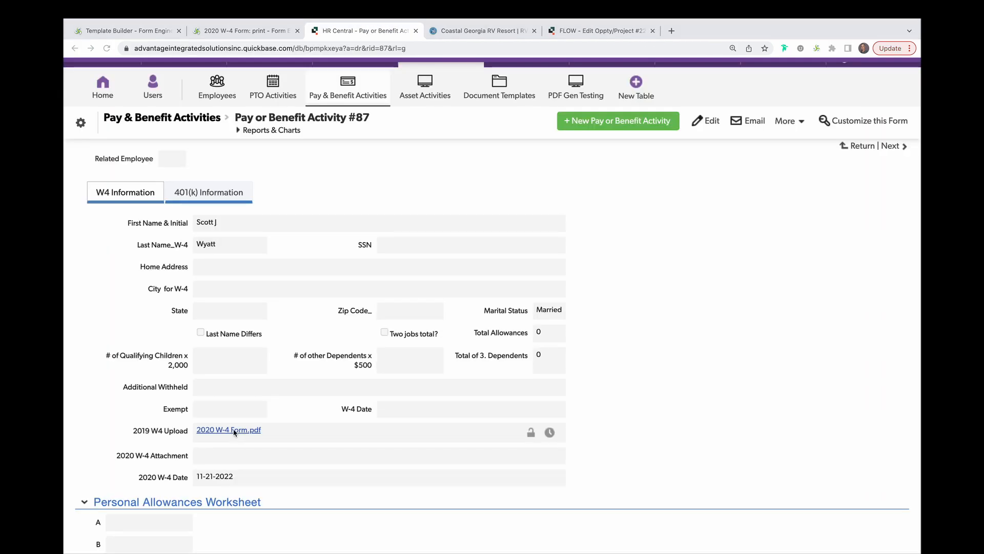
scroll(235, 432, down, 20)
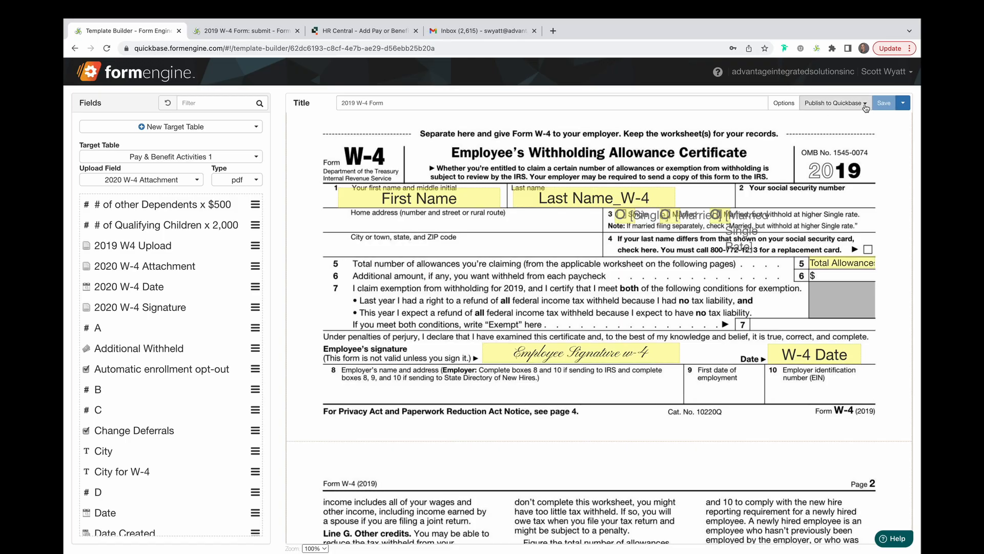
Create an 'Edit' link field, Update 2019 W-4 Form, in the Pay & Benefit Activities table.
click(866, 105)
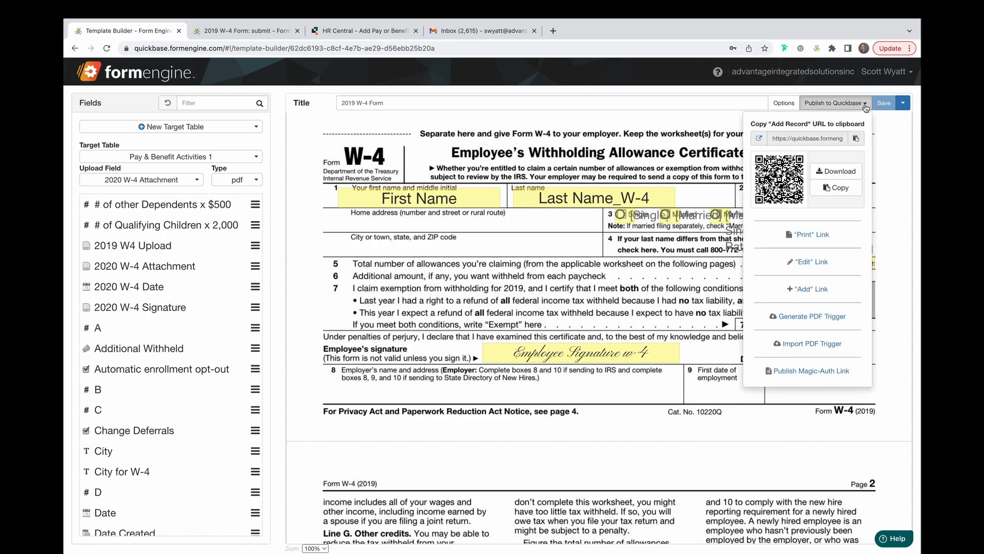
click(811, 264)
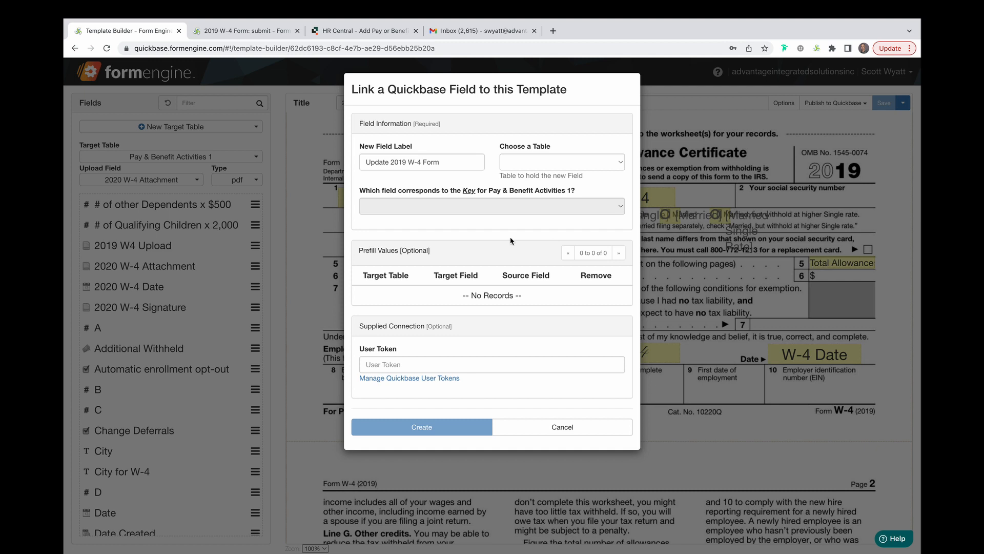
click(619, 163)
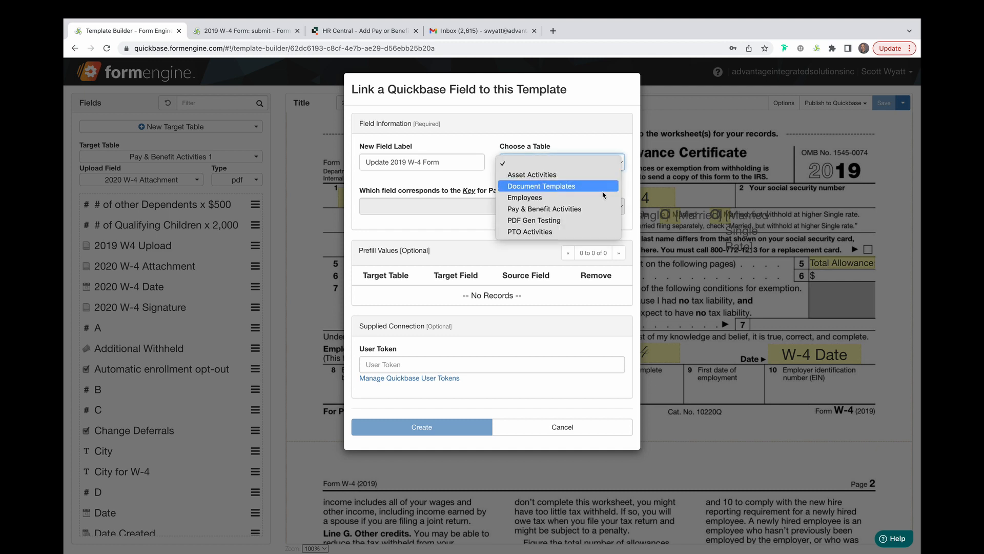
click(596, 210)
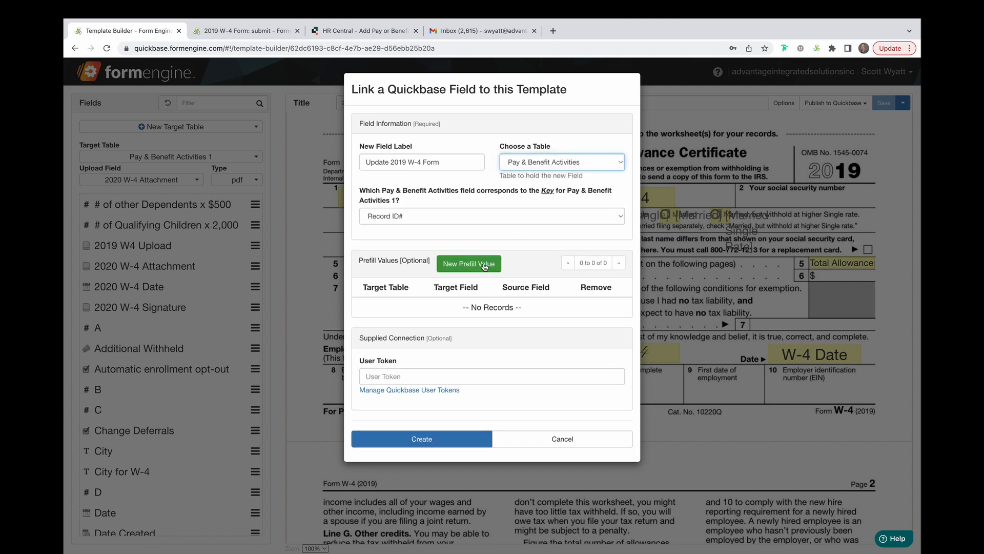
click(460, 444)
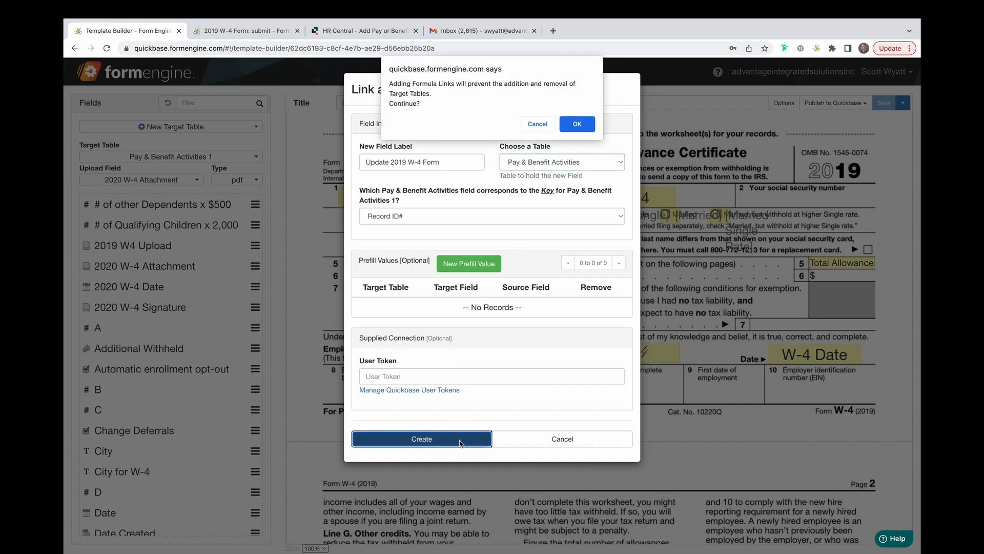
click(578, 124)
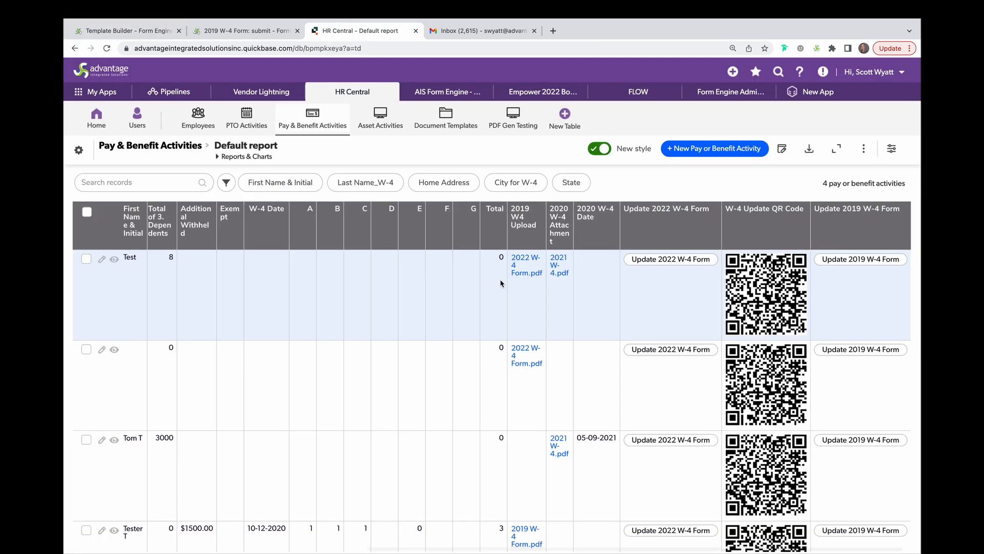
Open the first record's Update 2022 W-4 Form, then copy the 2019 template's 'Print' link.
click(694, 258)
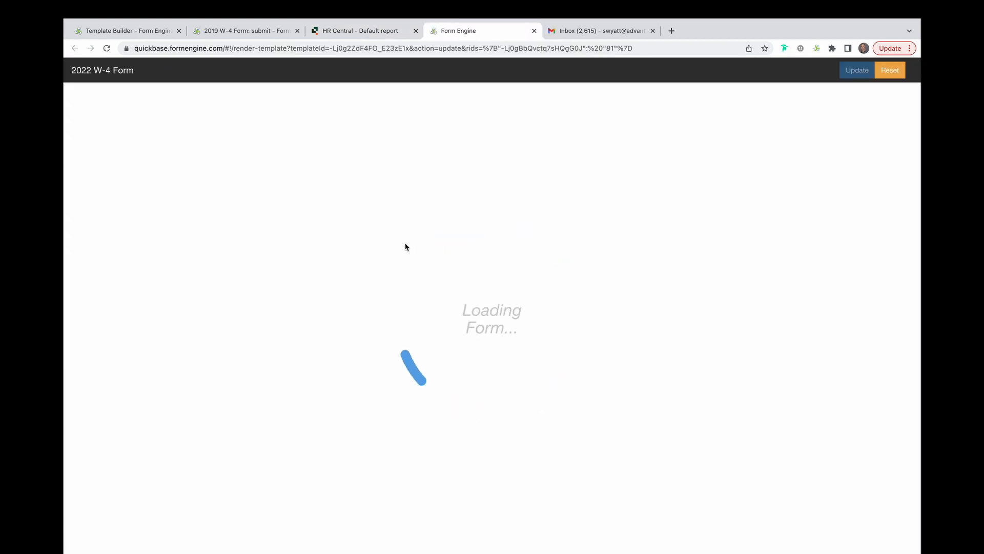
scroll(405, 246, down, 15)
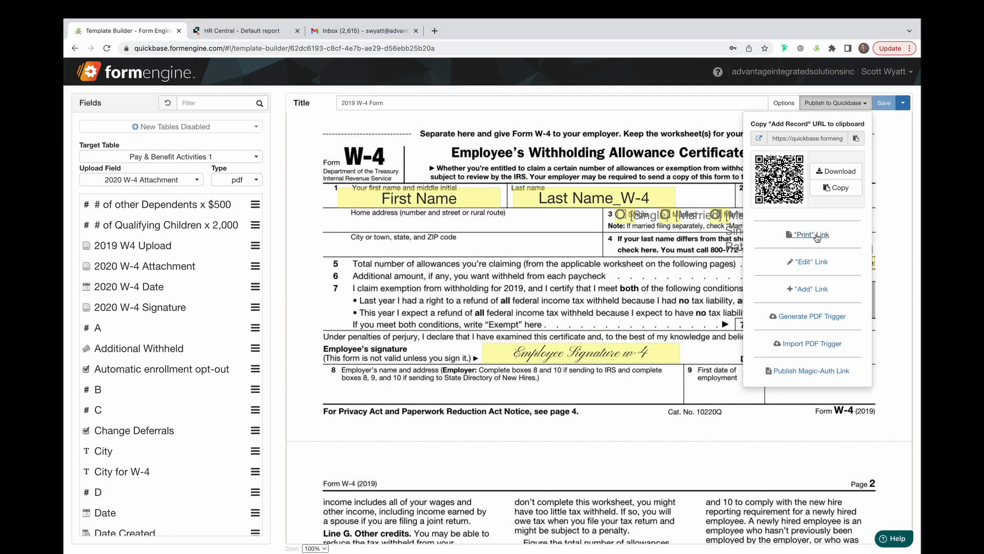
click(817, 235)
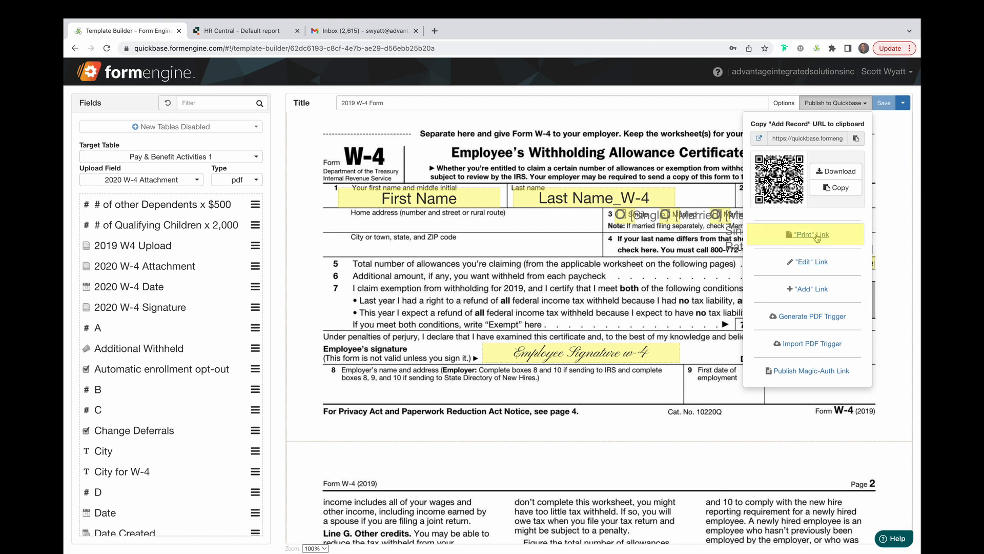
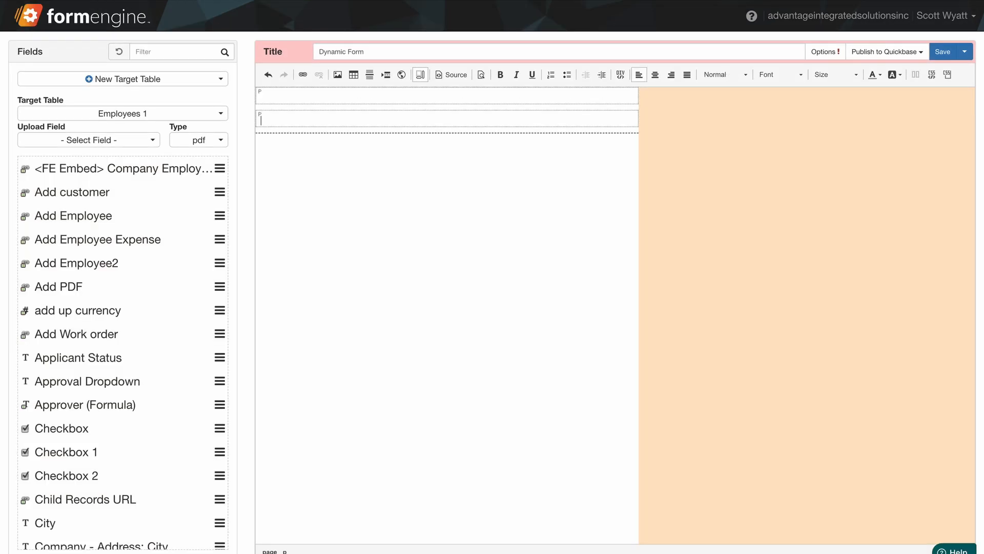
Add a bold, centred, size-18 'Heading' at the top of the form.
key(Return)
key(Return)
click(358, 98)
text(Heading)
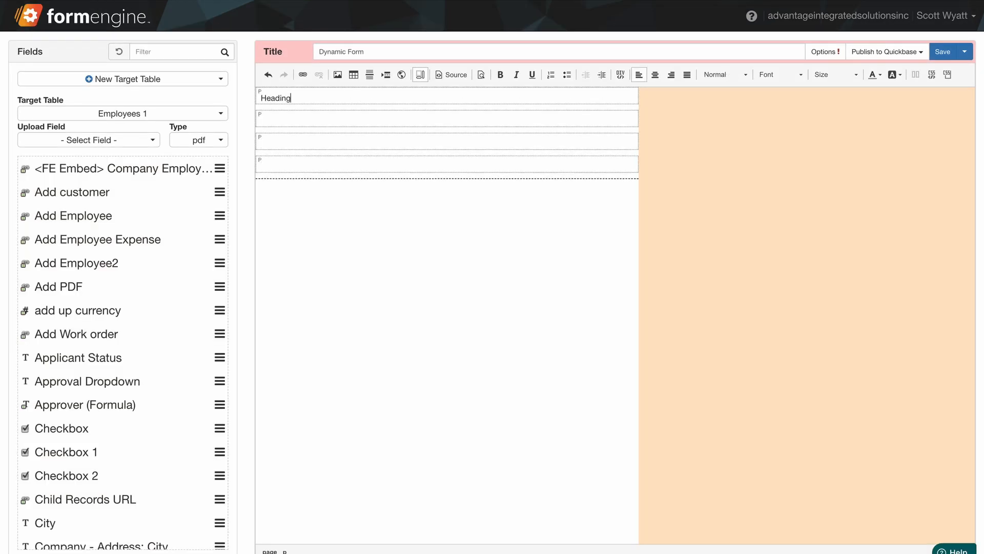
drag(292, 97, 253, 99)
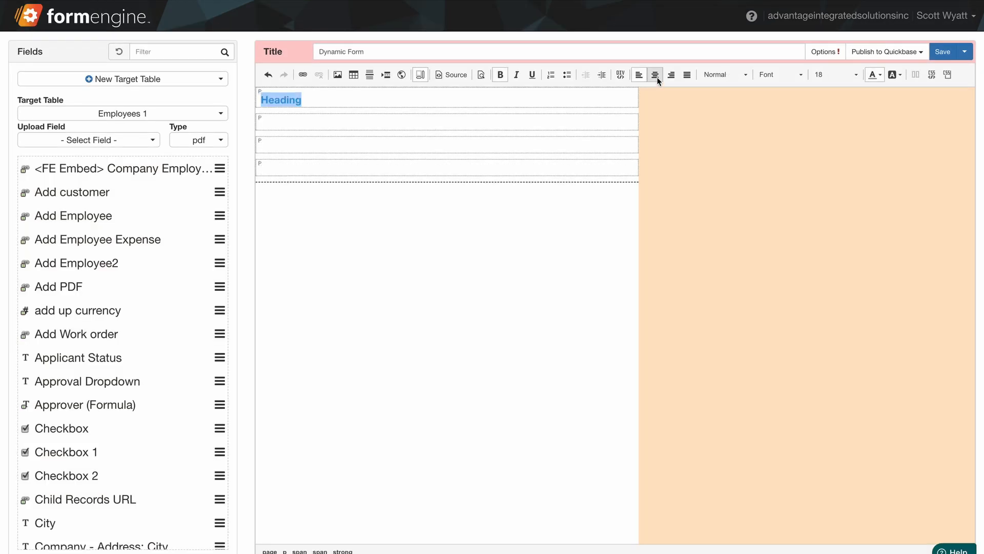
click(654, 75)
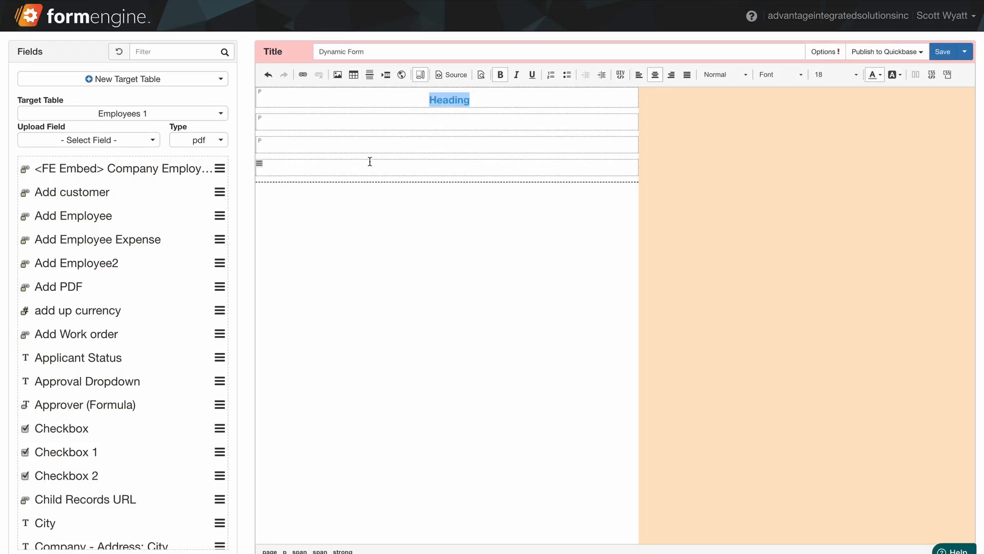
Insert a three-row, two-column table below the heading.
click(410, 146)
click(338, 74)
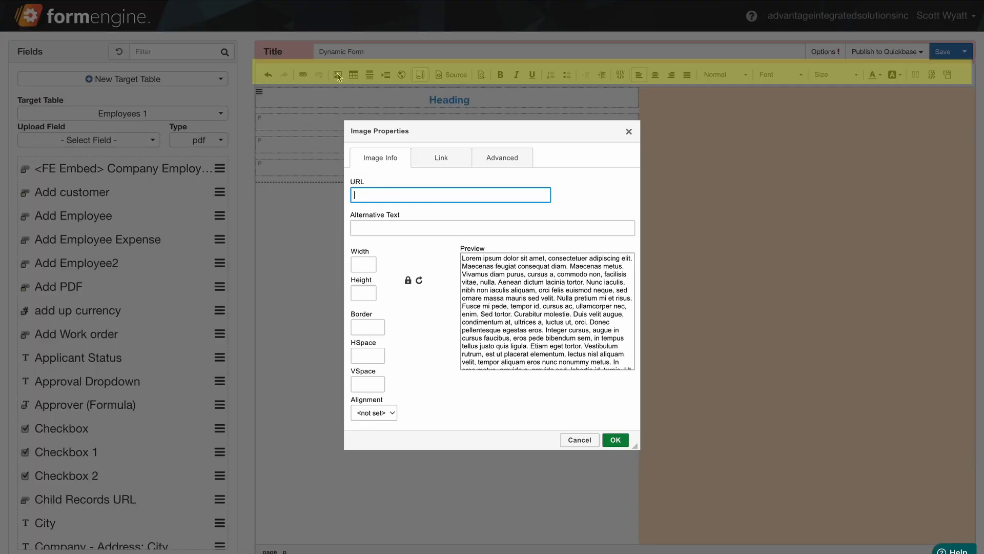
click(579, 440)
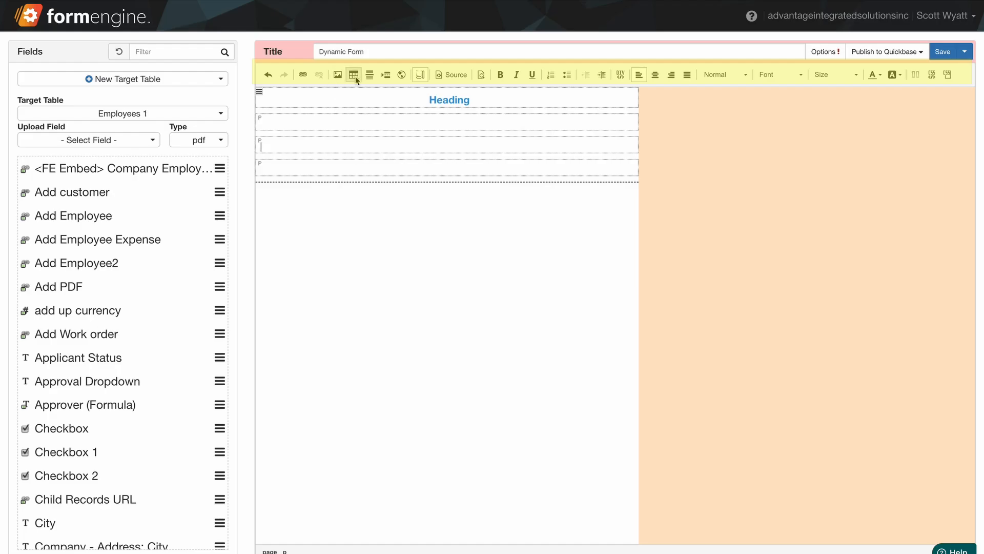
click(353, 75)
click(561, 421)
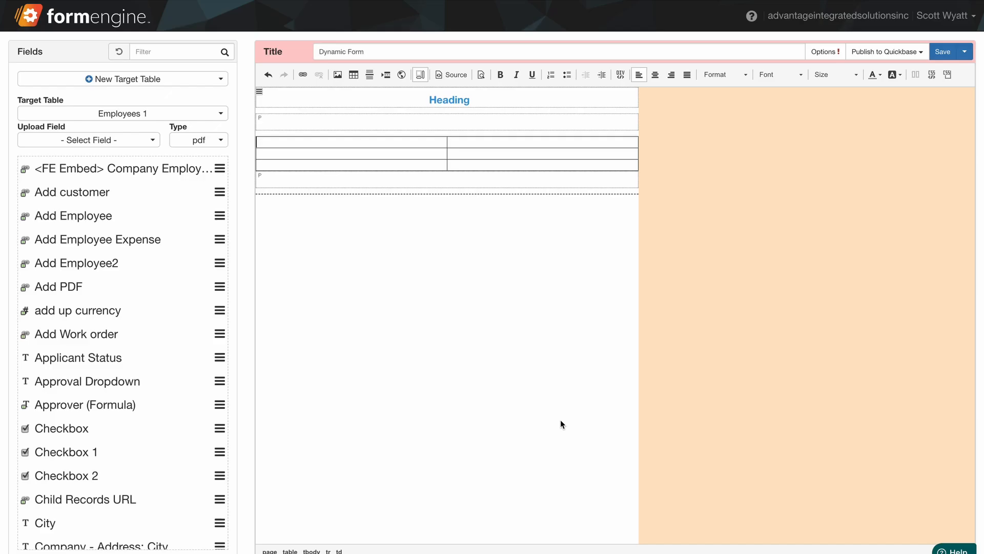
click(341, 183)
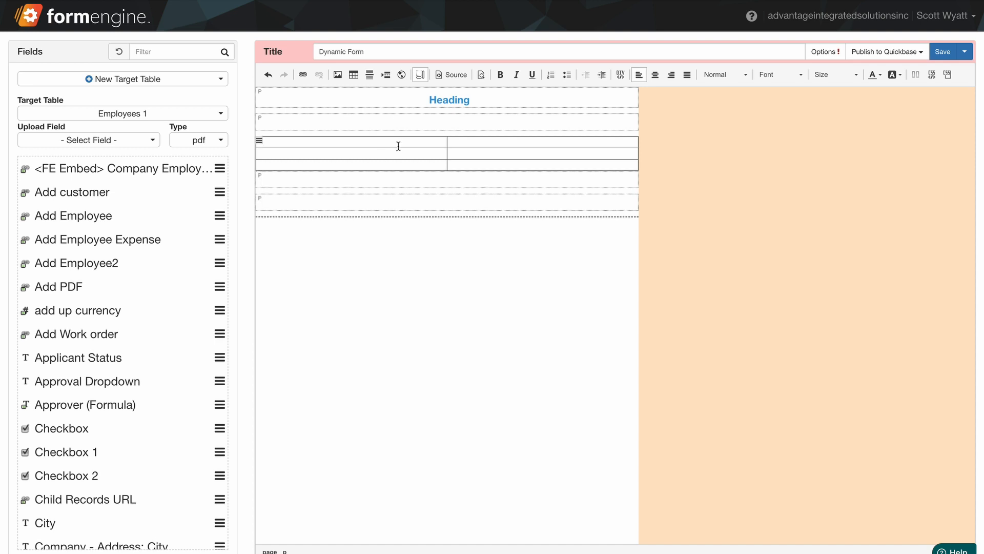
Hide block outlines, check the HTML source, and add a three-block row.
click(421, 75)
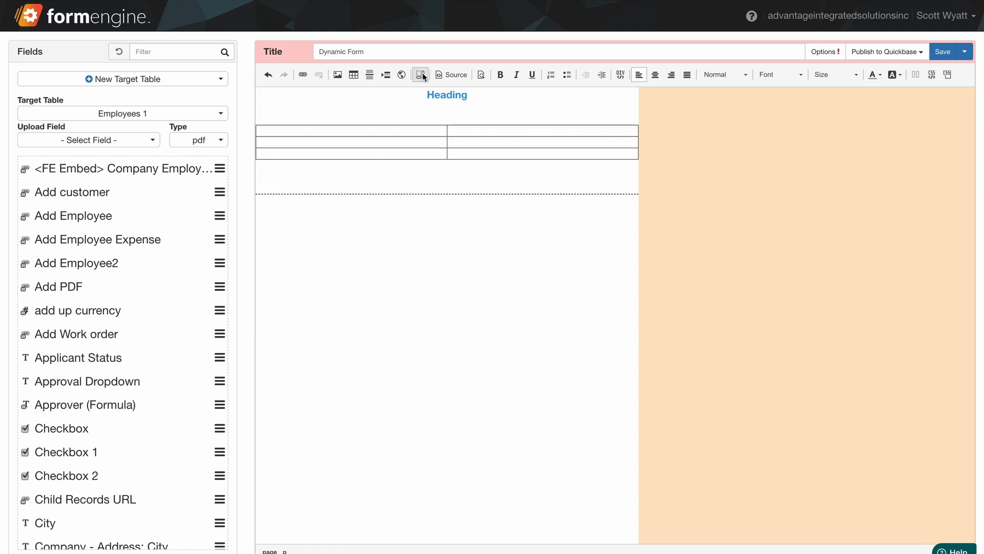
click(456, 76)
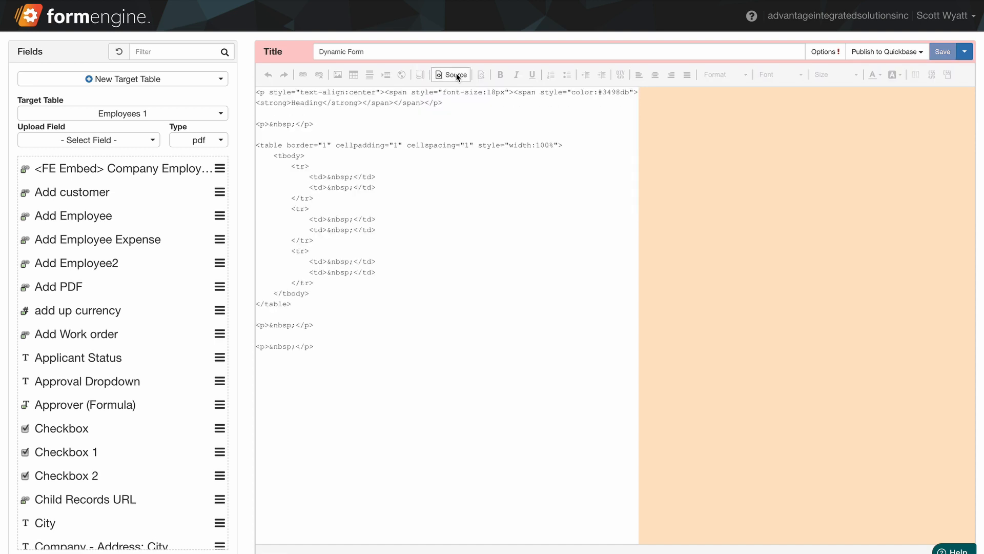
click(456, 75)
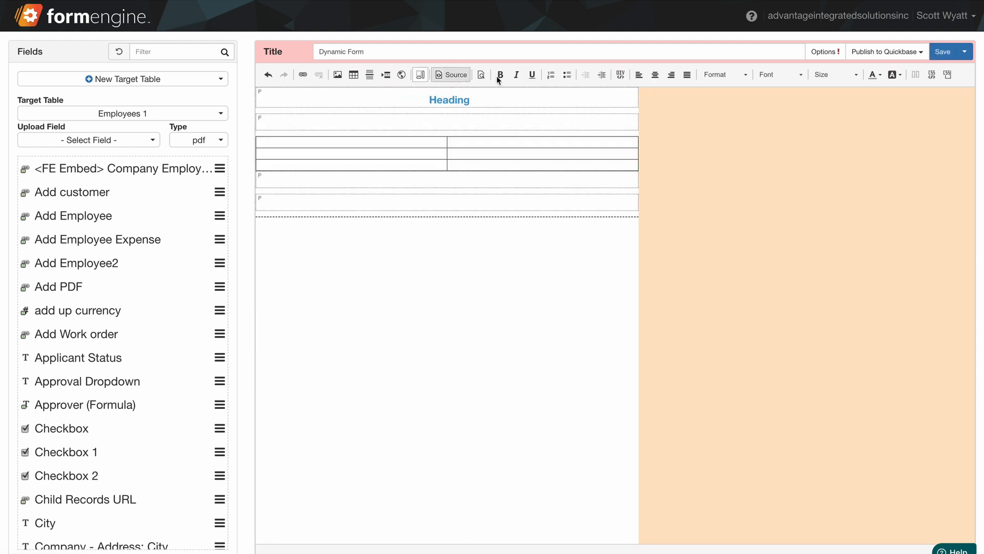
click(916, 75)
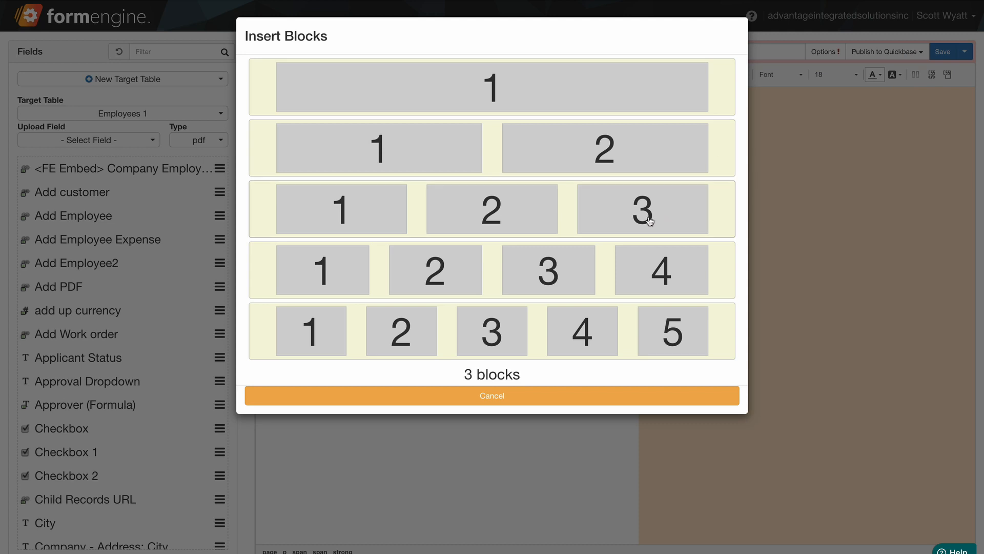
click(638, 206)
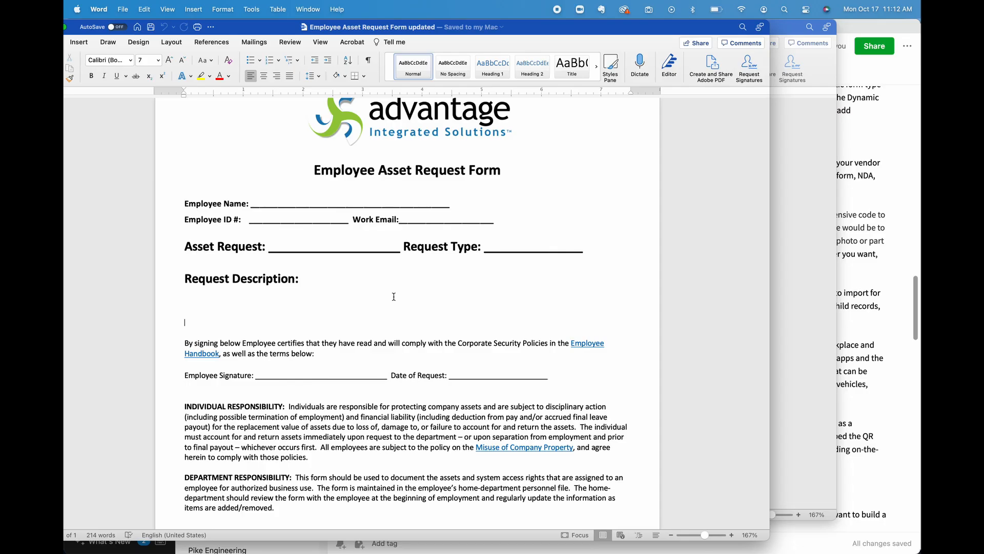
Select the Word form from logo to policy text, and create the Asset Request template.
scroll(394, 296, up, 1)
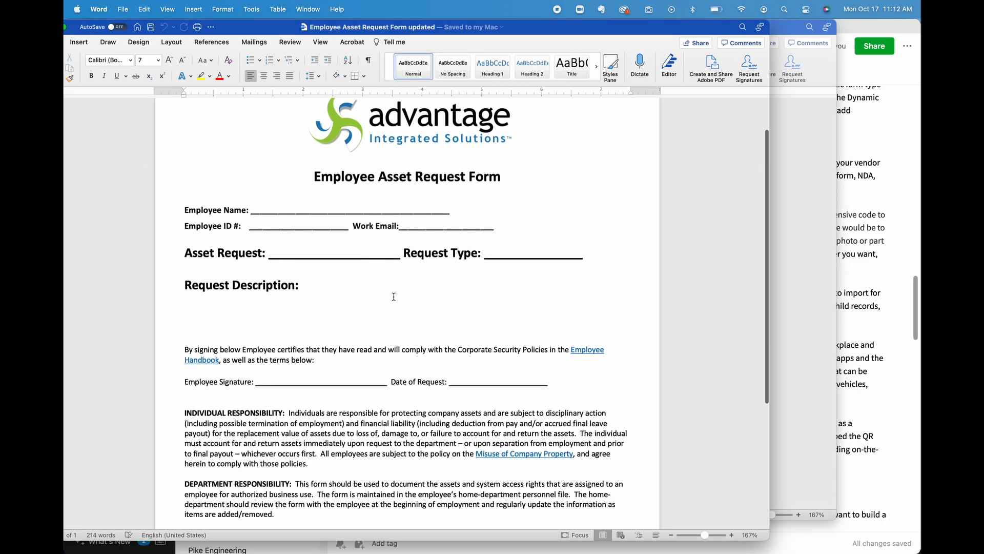
scroll(394, 296, up, 1)
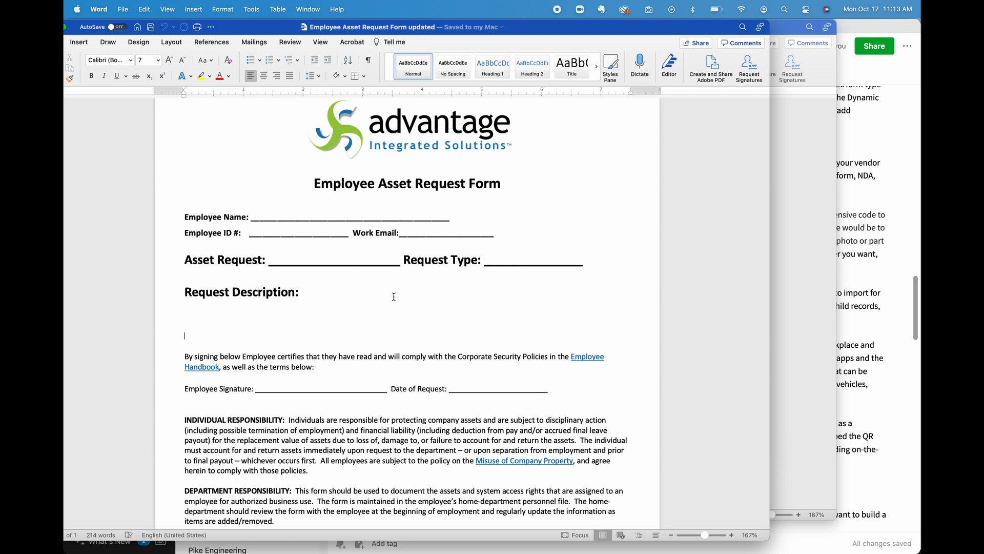
mouse_move(157, 130)
mouse_down()
mouse_move(246, 233)
mouse_move(399, 521)
mouse_up()
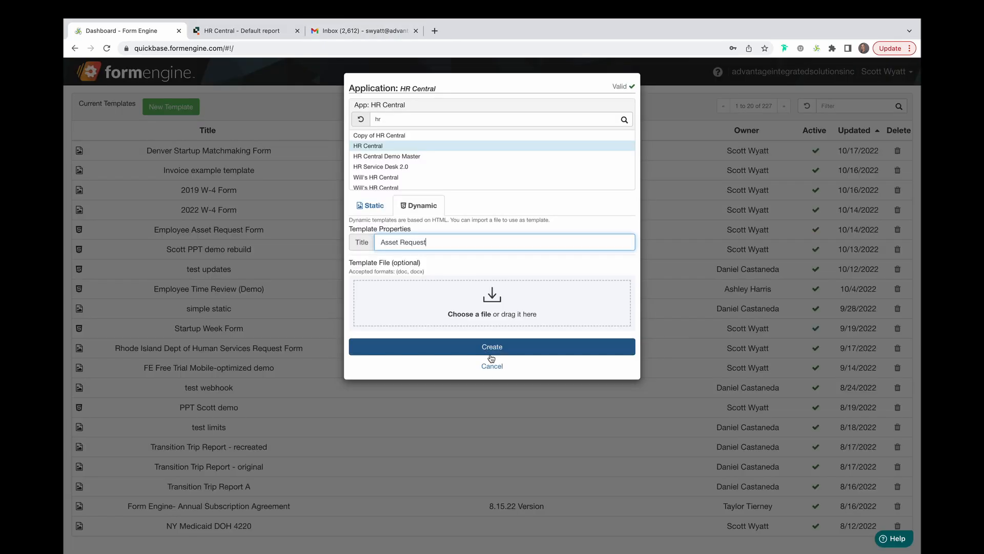
click(495, 346)
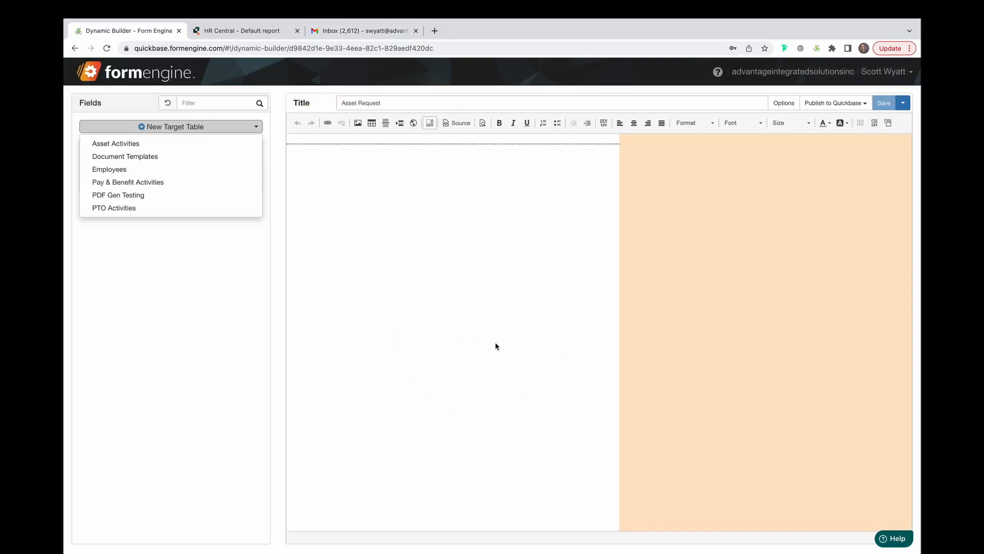
Target Asset Activities 1, paste the form content, and shorten the Request Type underline.
click(144, 145)
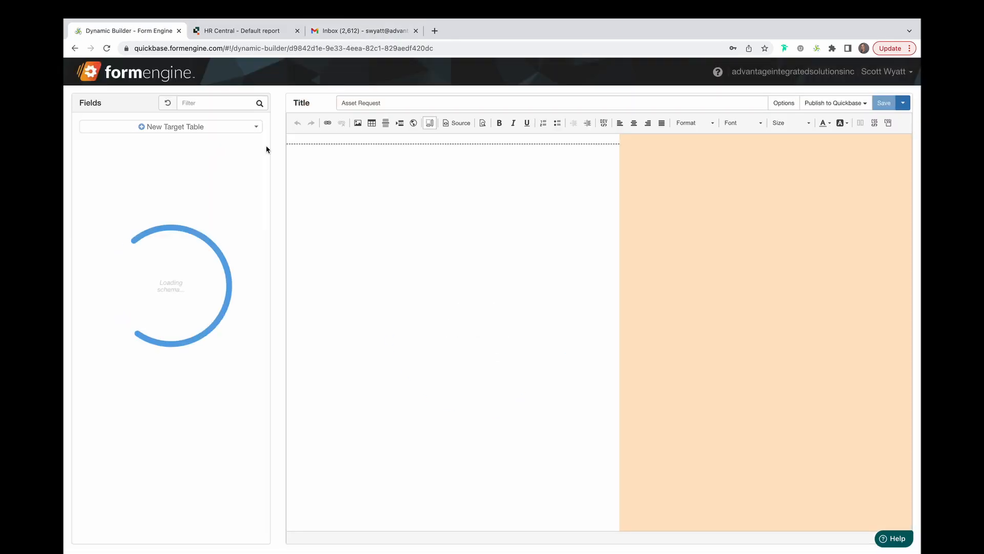
click(371, 139)
key(Return)
key(Return)
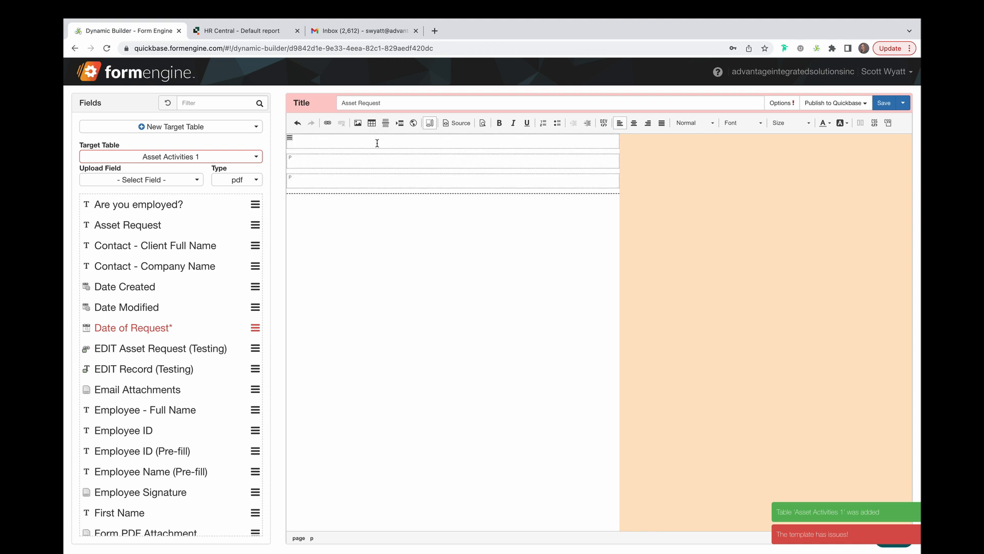
key(ctrl+v)
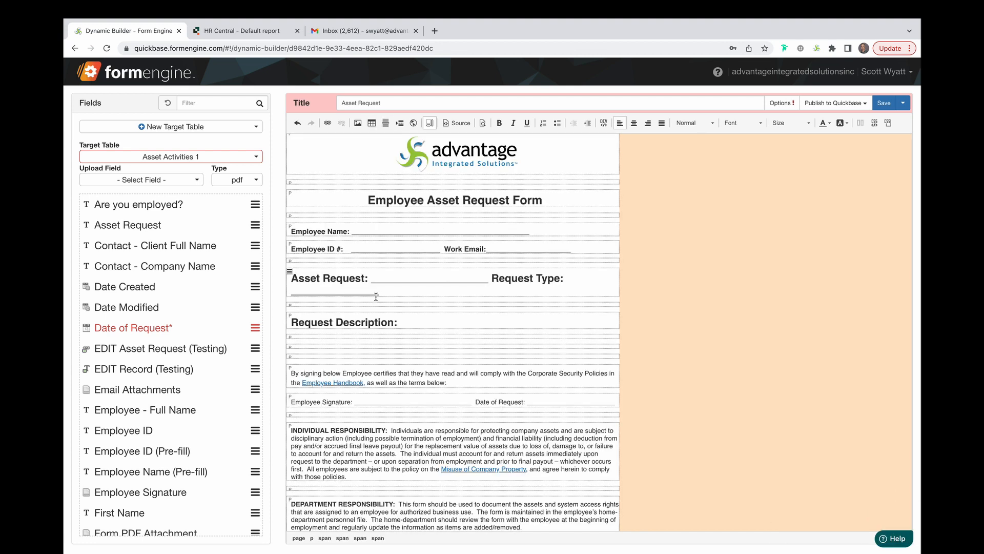
click(377, 295)
key(BackSpace)
key(BackSpace)
key(BackSpace)
key(BackSpace)
key(BackSpace)
key(BackSpace)
key(BackSpace)
key(BackSpace)
key(BackSpace)
key(BackSpace)
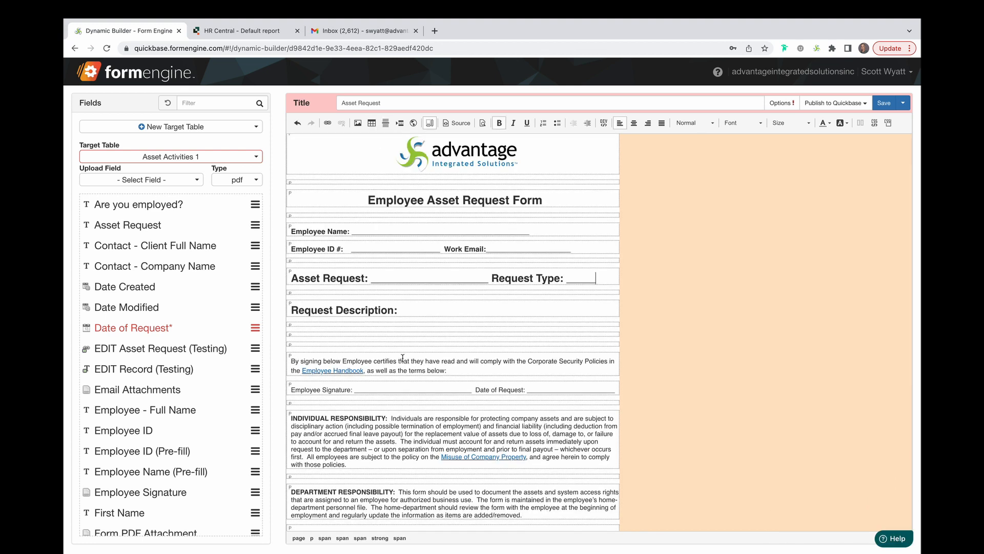
scroll(402, 357, down, 1)
scroll(402, 357, up, 1)
Place Employee Full Name, Employee ID, Work Email, Asset Request and Request Type fields on their underlines.
double_click(358, 234)
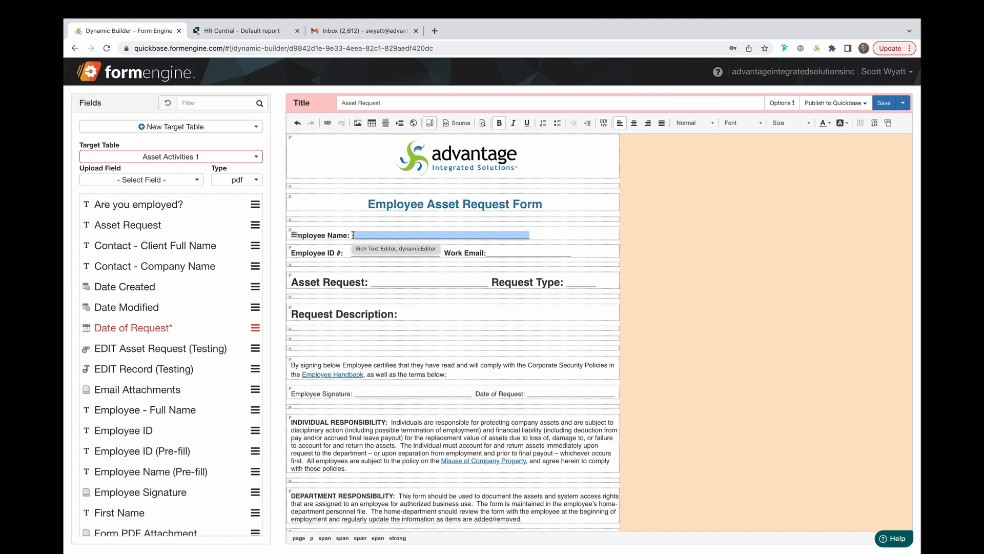
click(152, 412)
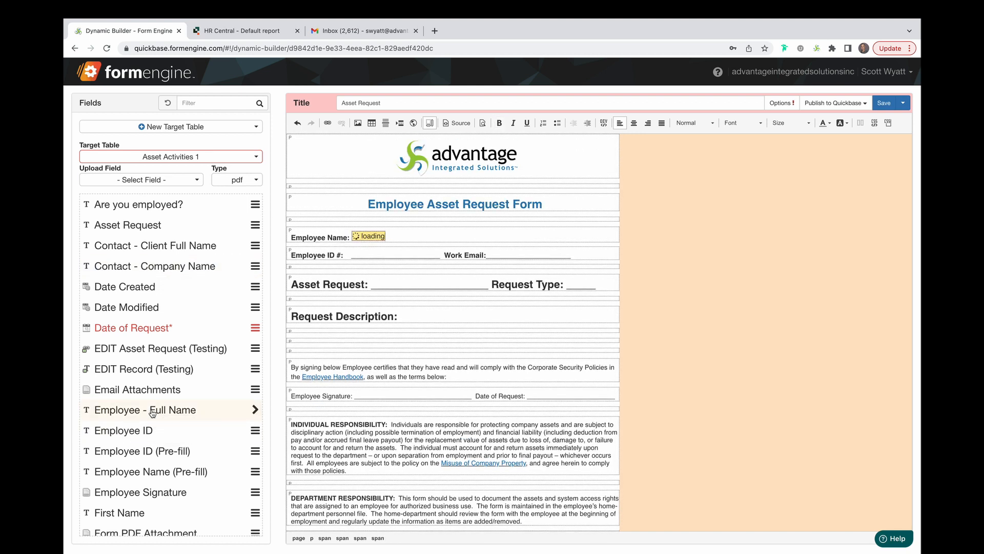
double_click(433, 255)
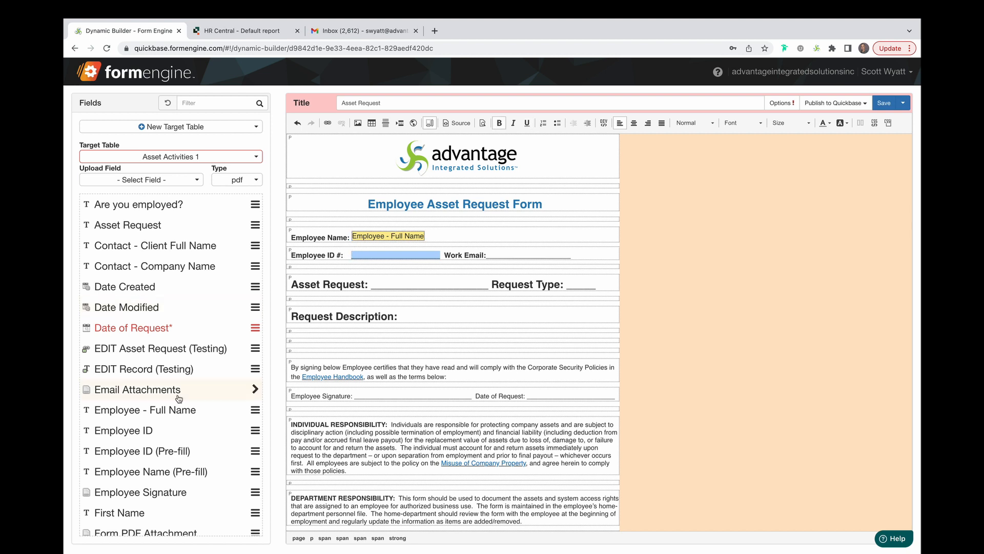
click(180, 430)
double_click(446, 256)
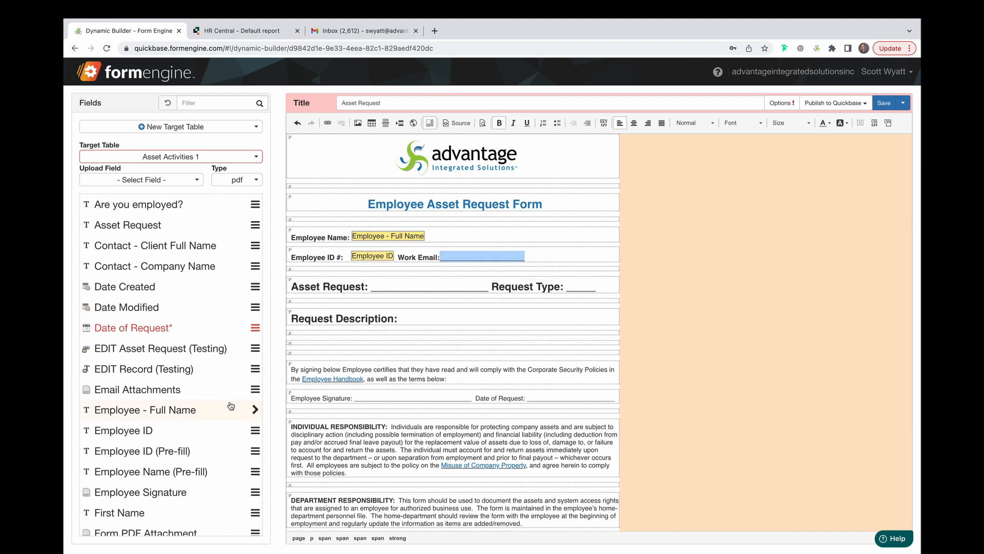
scroll(231, 405, down, 5)
click(133, 529)
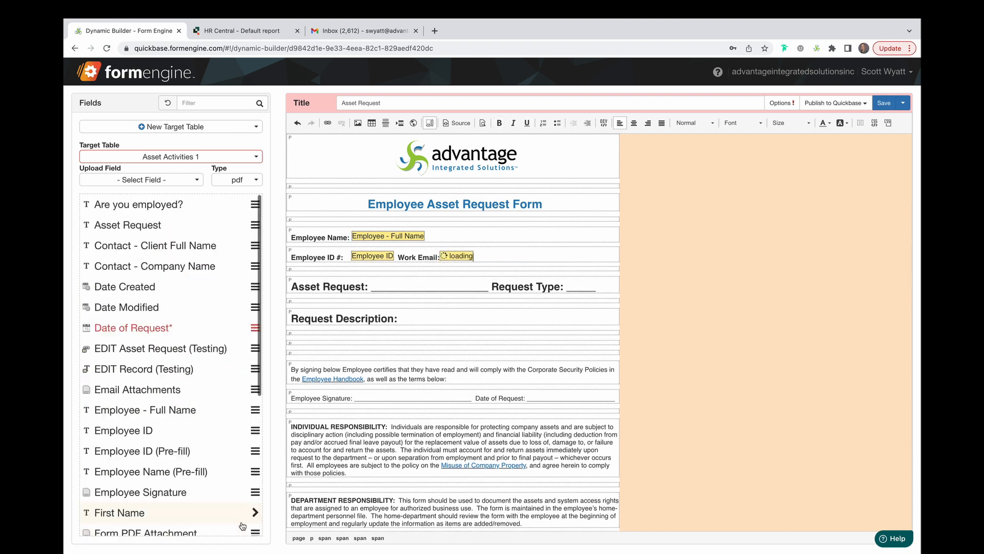
drag(485, 281, 369, 287)
click(134, 225)
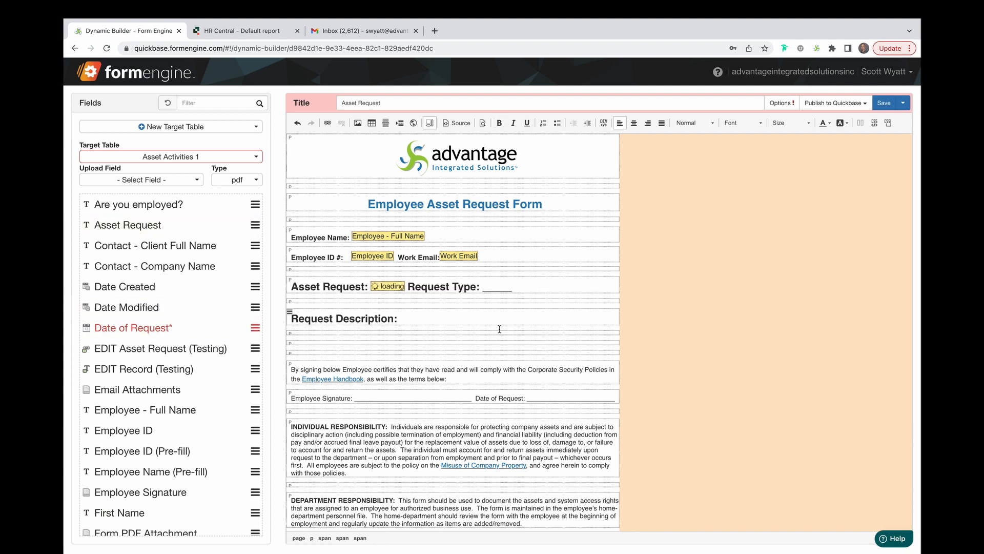
drag(526, 287, 372, 291)
scroll(241, 400, down, 5)
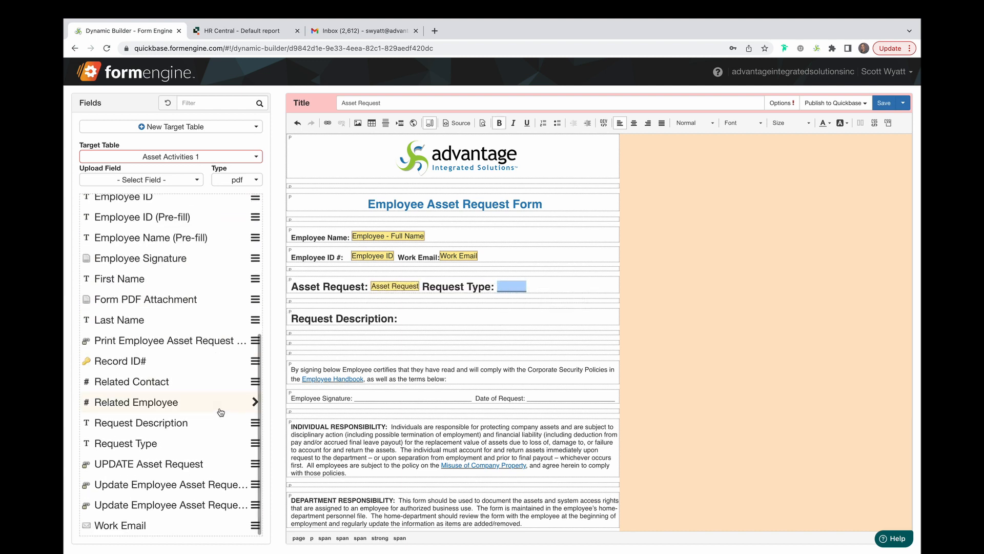
click(254, 450)
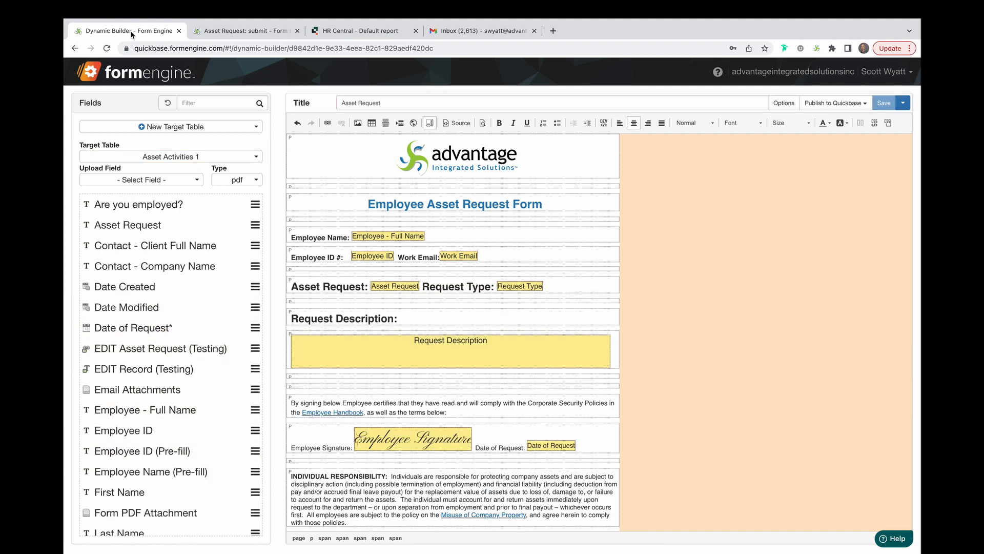
Test the published form's Asset Request and Request Type dropdowns, then view the portrait free-trial slide.
click(835, 103)
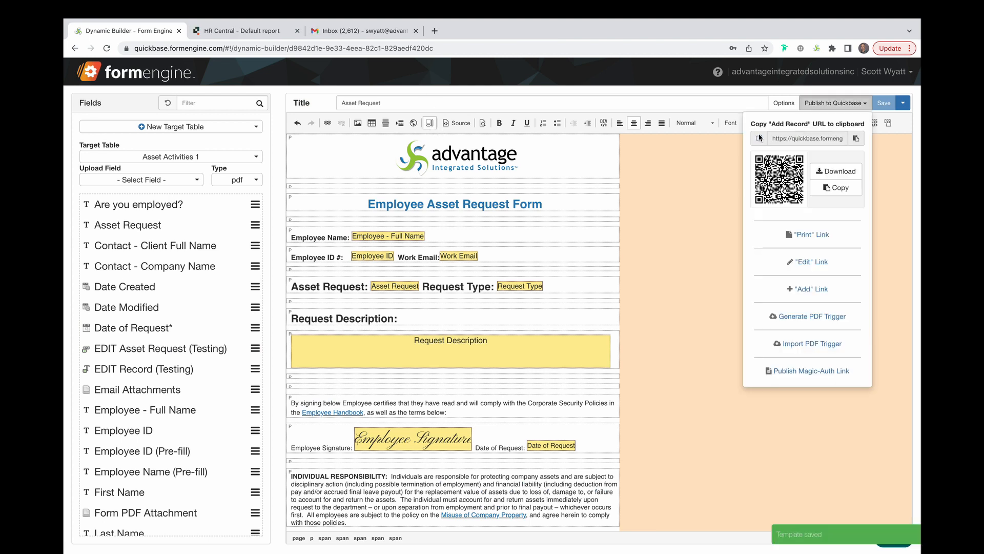
click(761, 139)
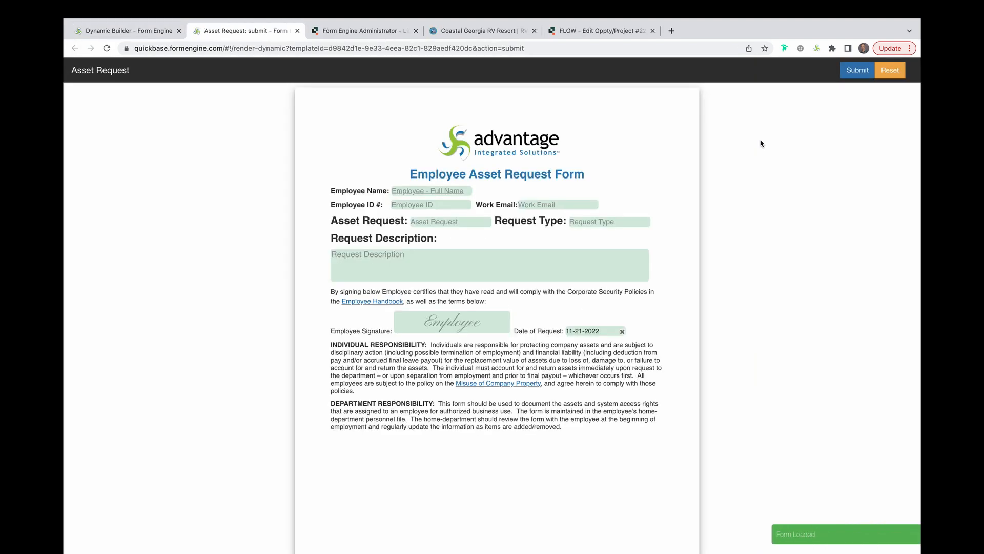
click(481, 224)
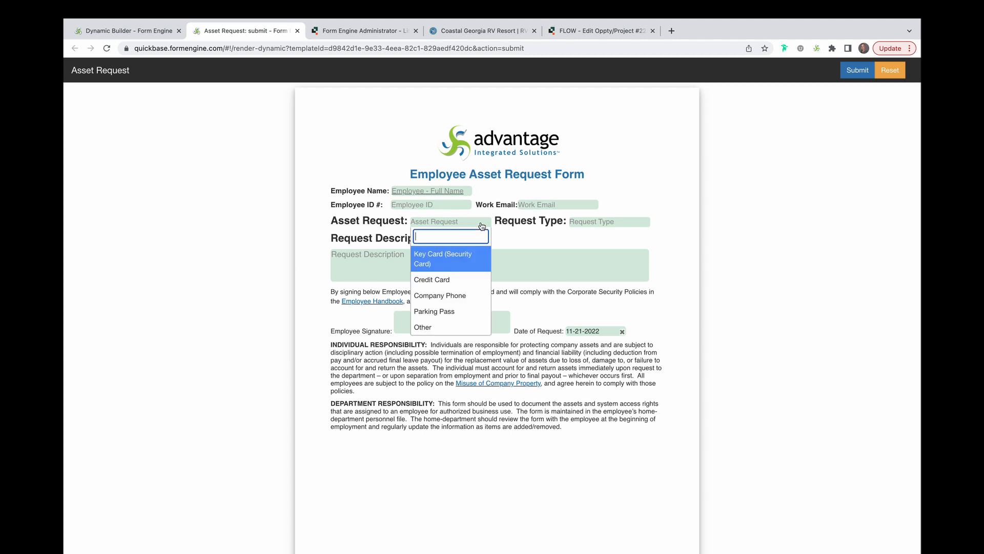
click(604, 222)
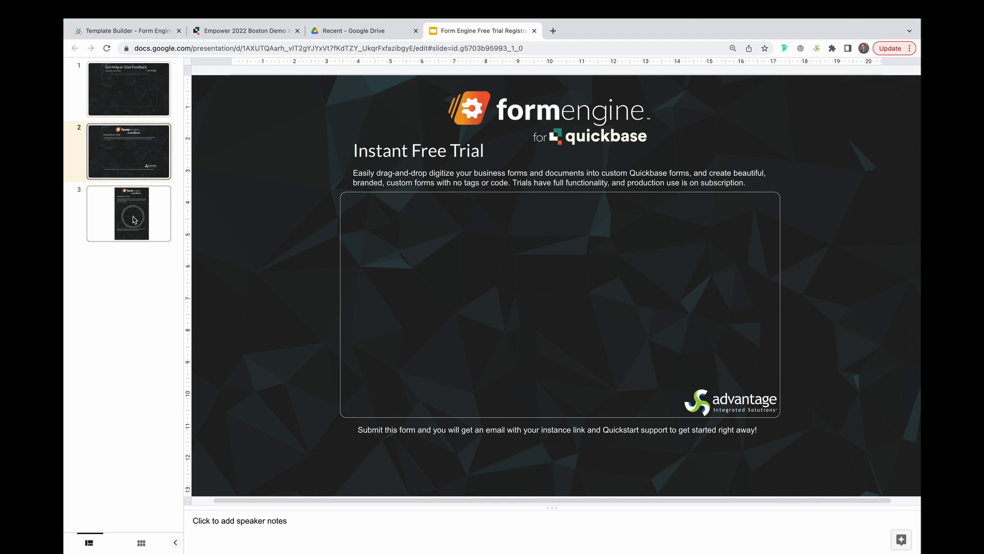
click(135, 220)
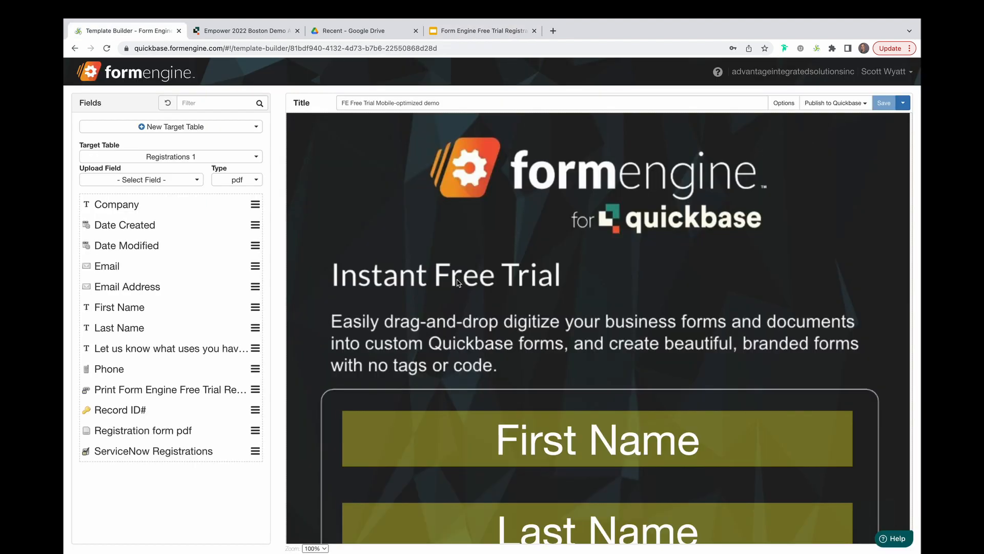
scroll(459, 283, down, 5)
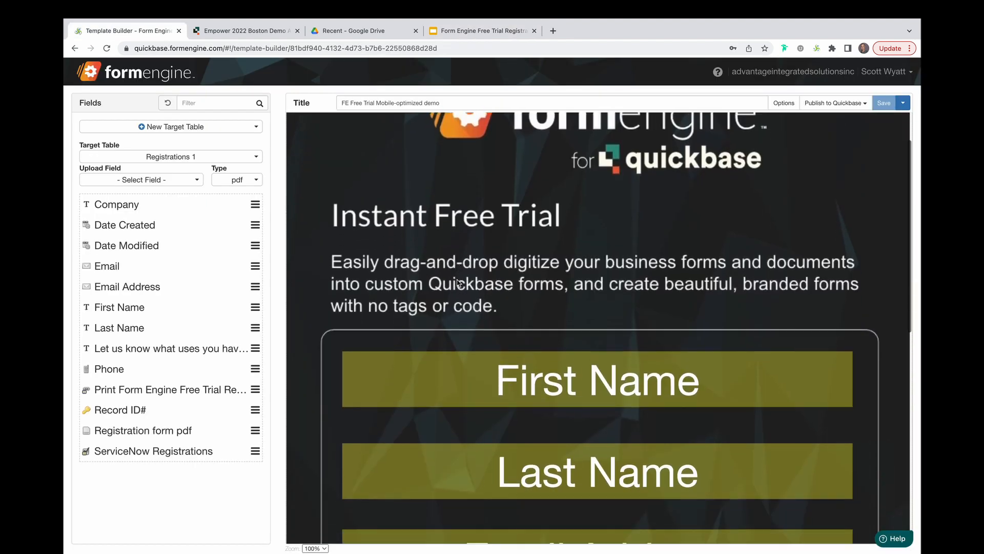
Show the Publish to Quickbase options for the free trial template.
scroll(718, 205, up, 5)
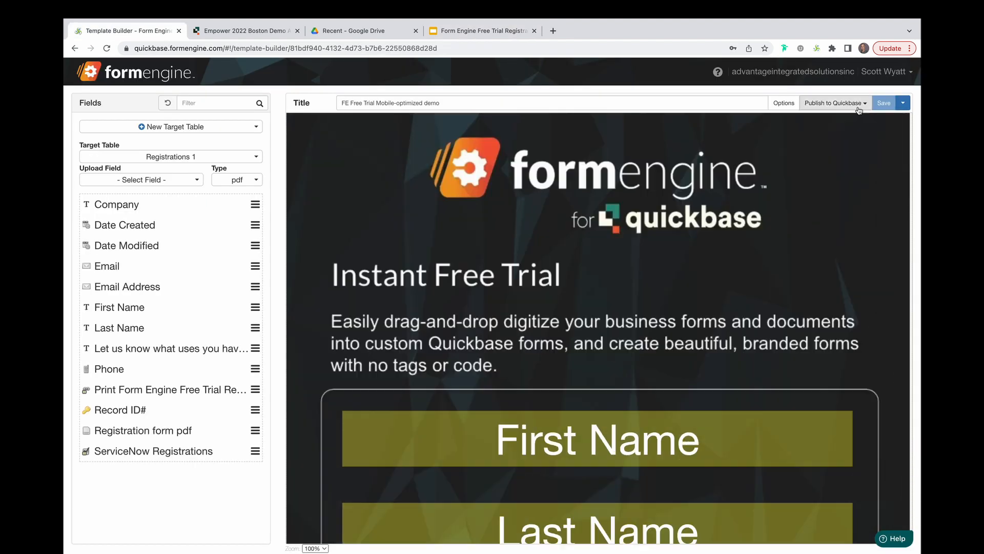
click(859, 103)
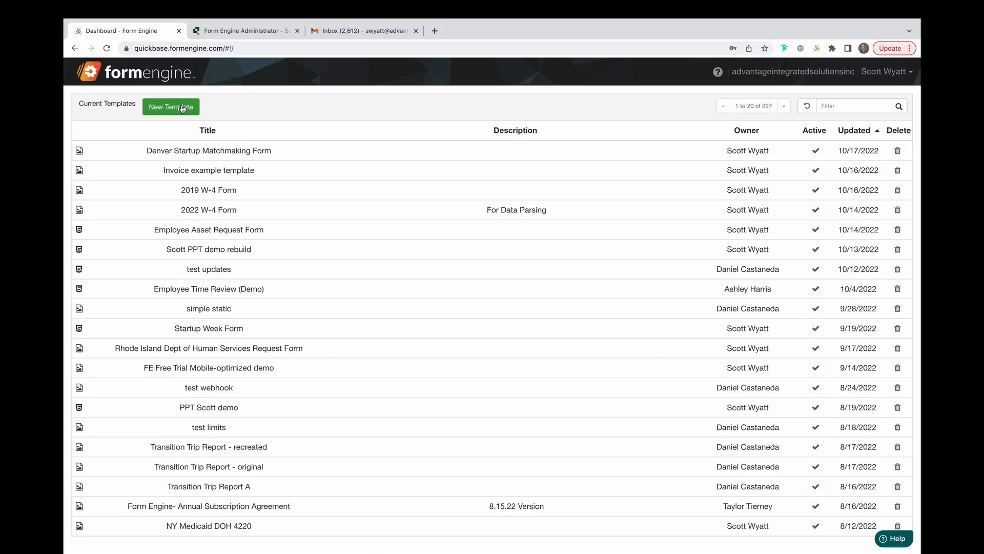
Create a template for AIS Form Engine - Dev - Demo Data from Safety Rules Doc.png.
click(183, 108)
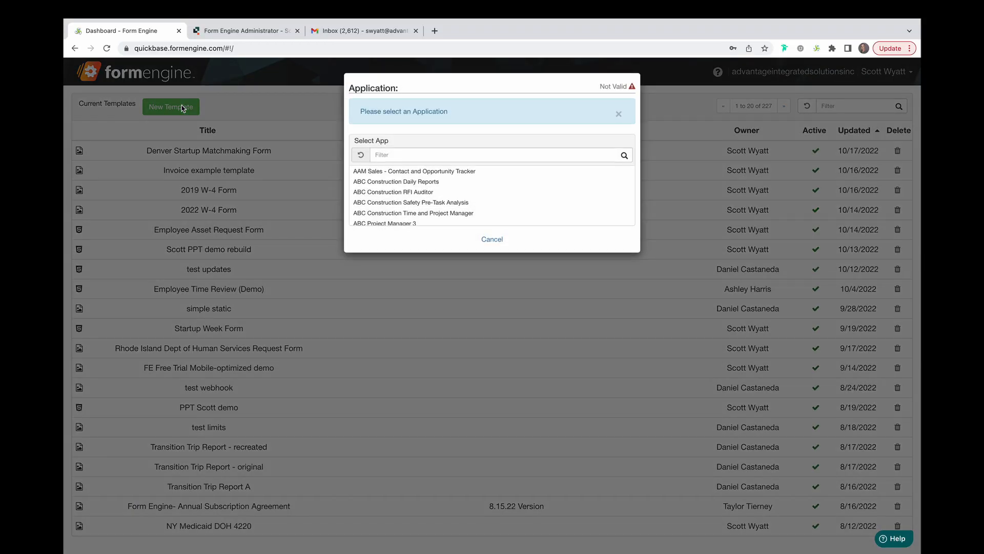
click(429, 156)
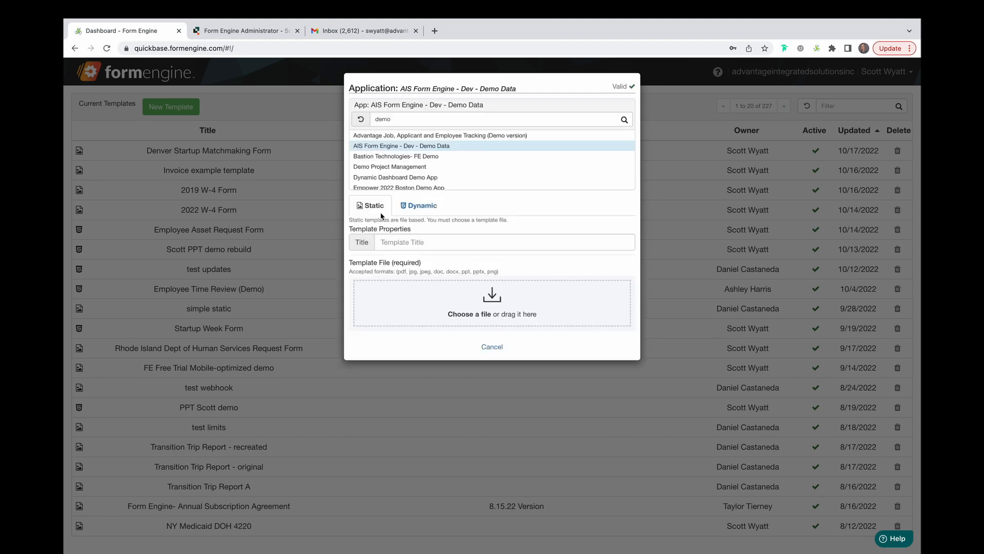
click(472, 315)
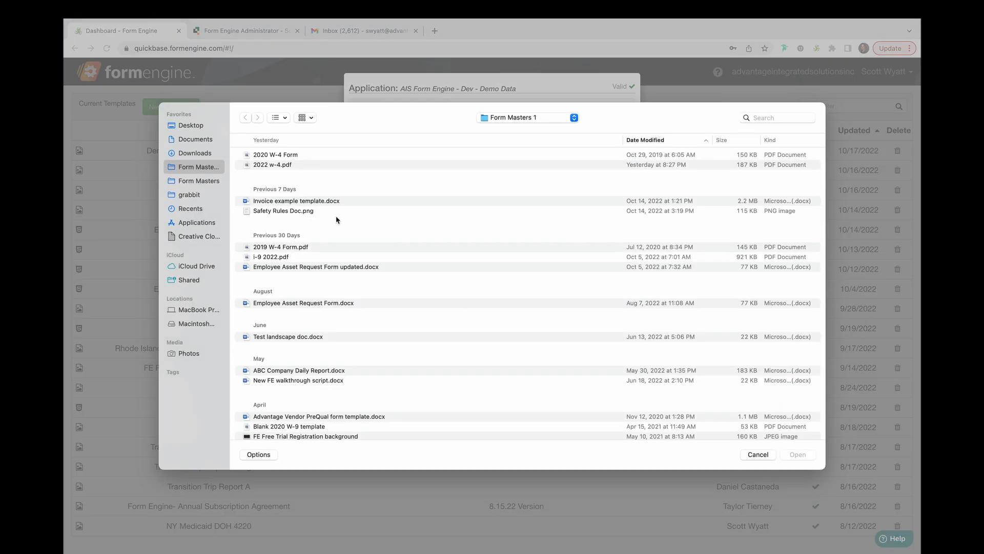
double_click(320, 210)
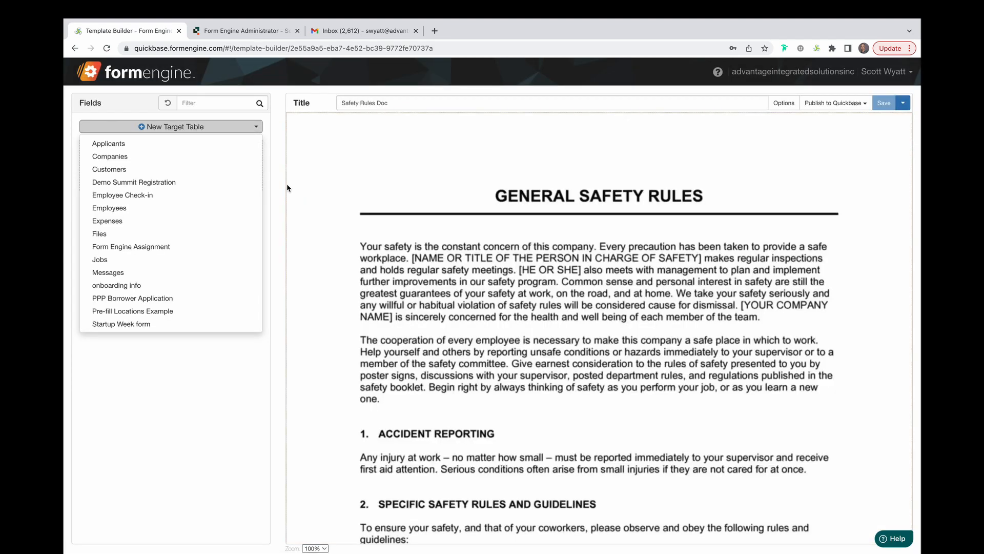
Dismiss the target table list and show the Safety Rules Doc's Add Record link and QR code.
click(277, 217)
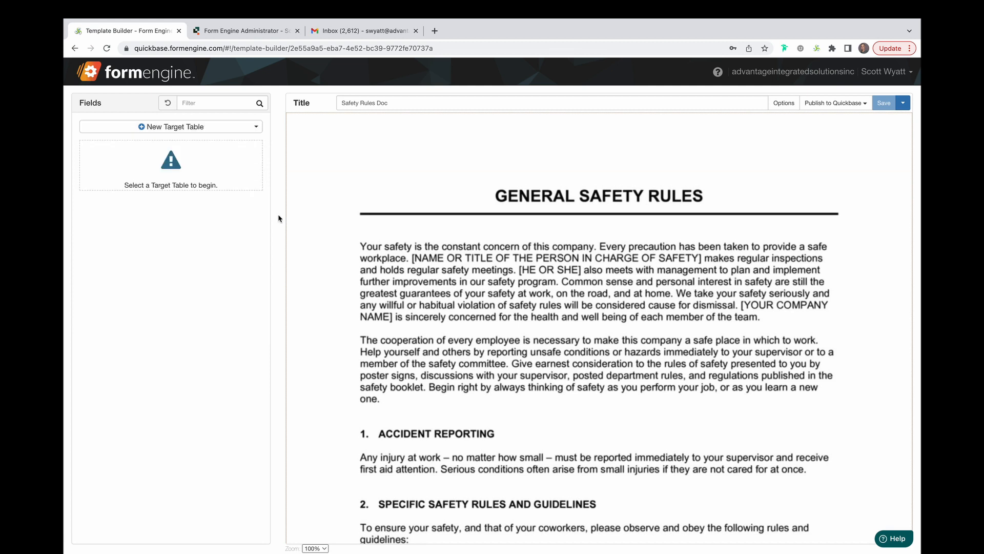
click(864, 104)
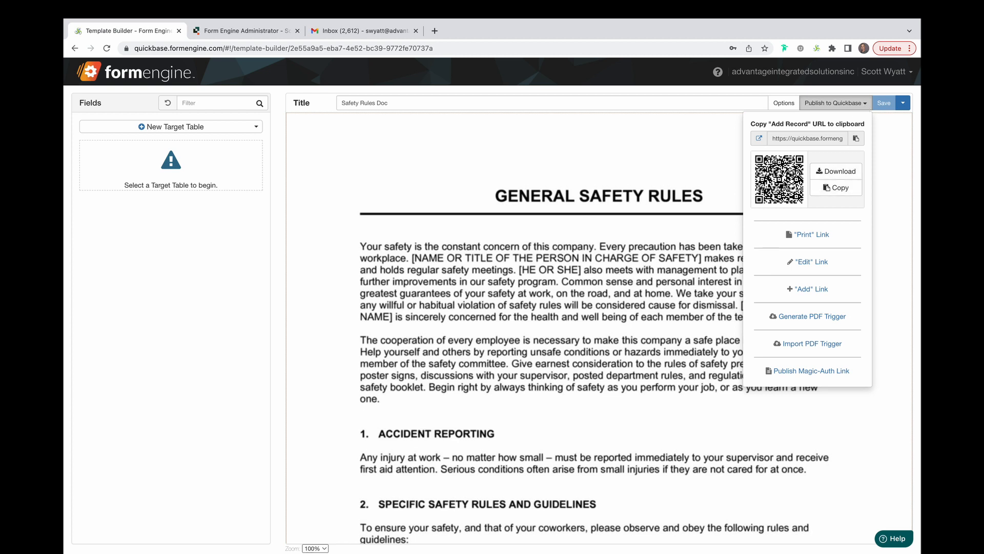
Open the Safety Rules Doc Add Record form in a new tab and scroll through it.
click(760, 139)
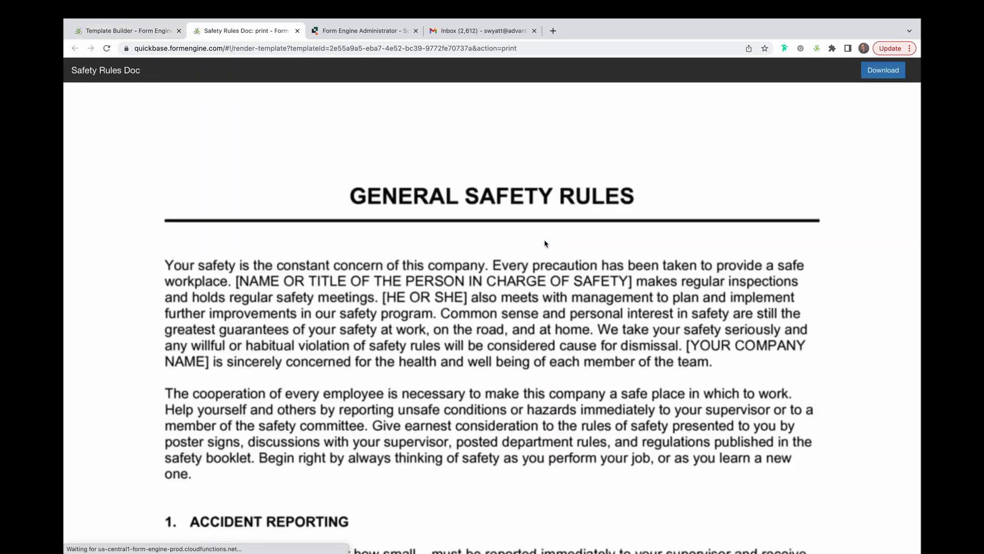
scroll(517, 334, down, 13)
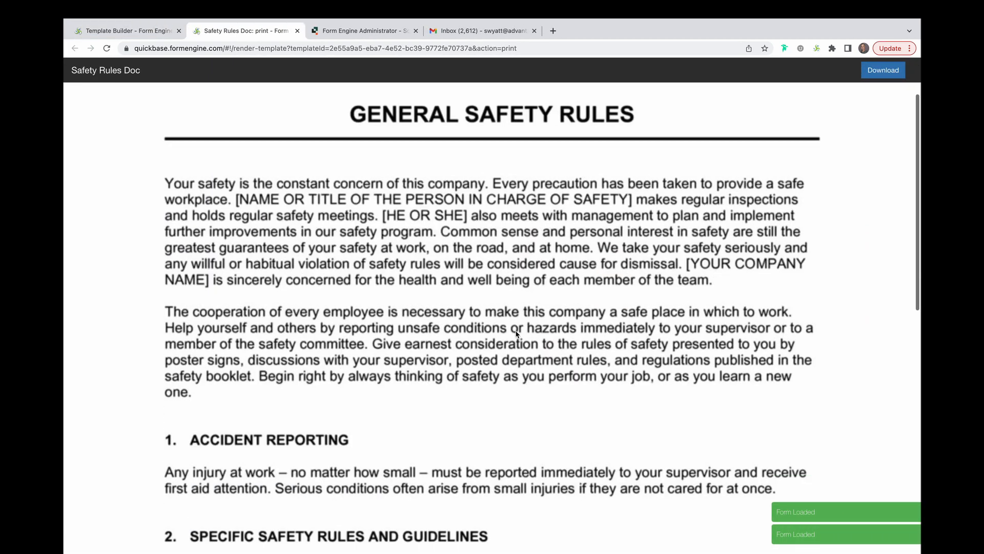
scroll(517, 334, up, 13)
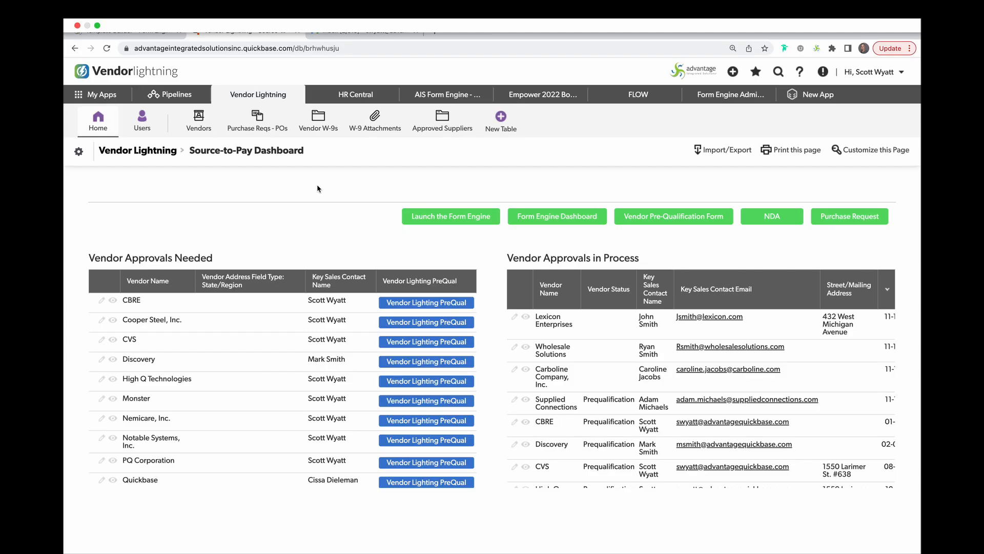
Add and save vendor AT&T with its key sales contact's name and email.
click(199, 128)
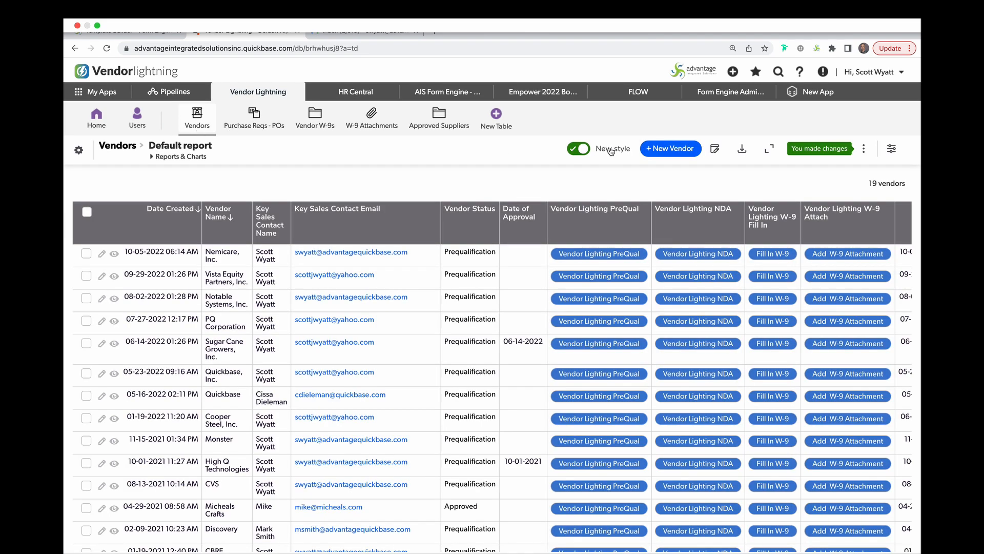
click(666, 149)
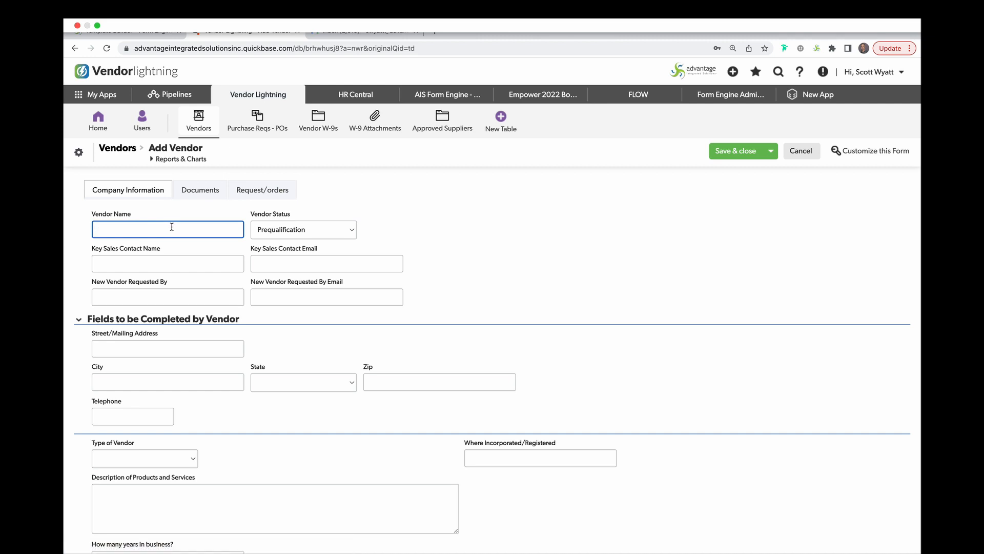
text(AT&T)
key(Tab)
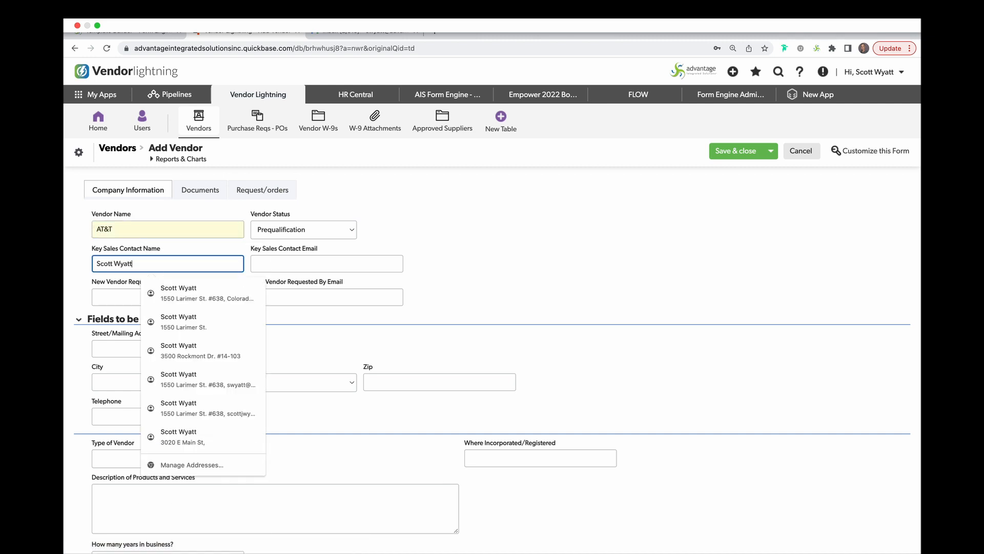
key(Tab)
click(355, 291)
click(736, 151)
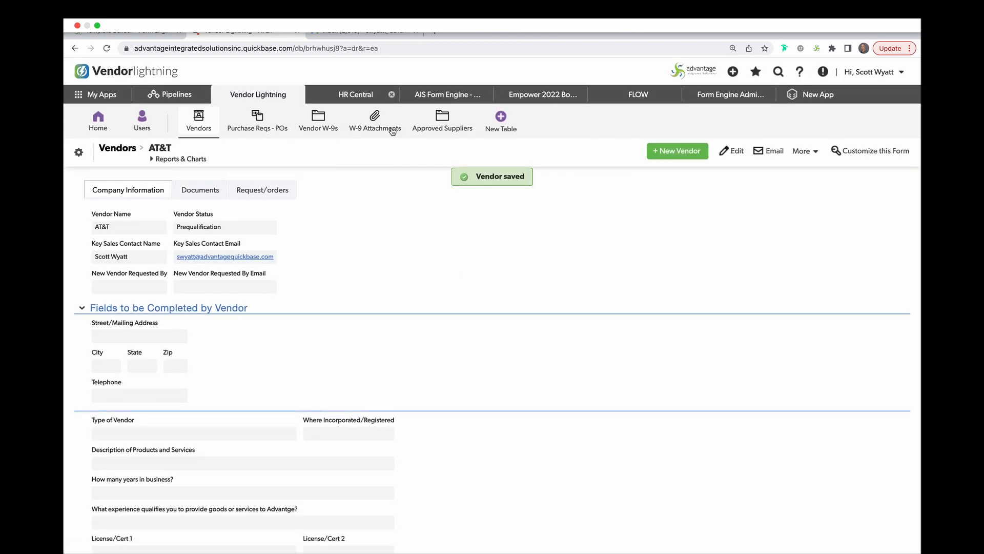
click(359, 32)
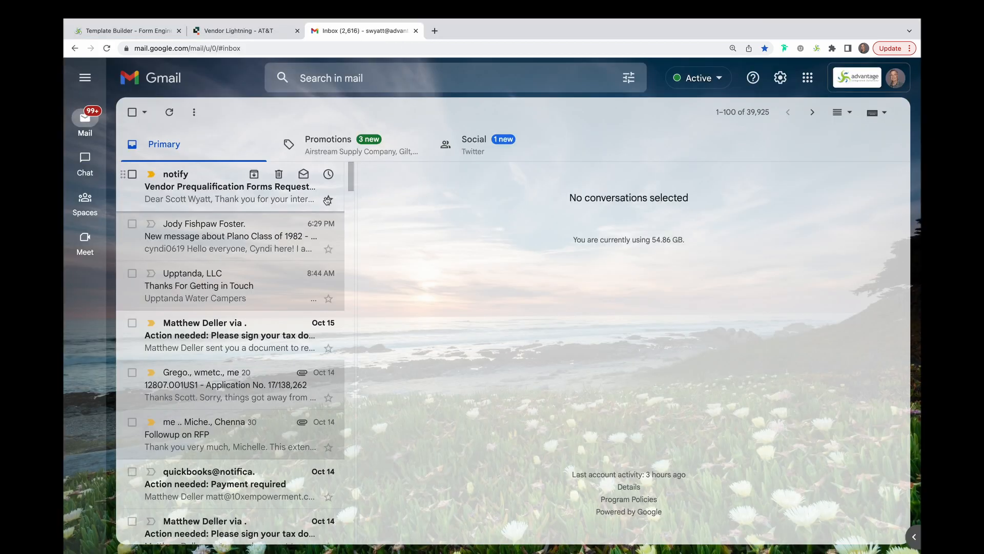
Open the 'Vendor Prequalification Forms Requested - Action Needed' email in Gmail.
click(253, 202)
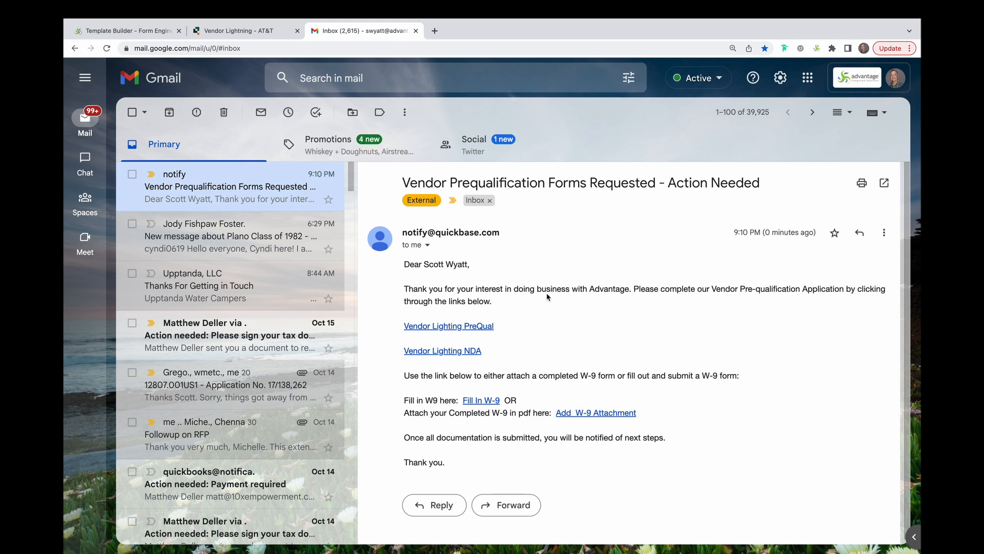
Open the PreQual form, append ', Inc.' to the company name, and autofill mailing and street addresses.
click(454, 327)
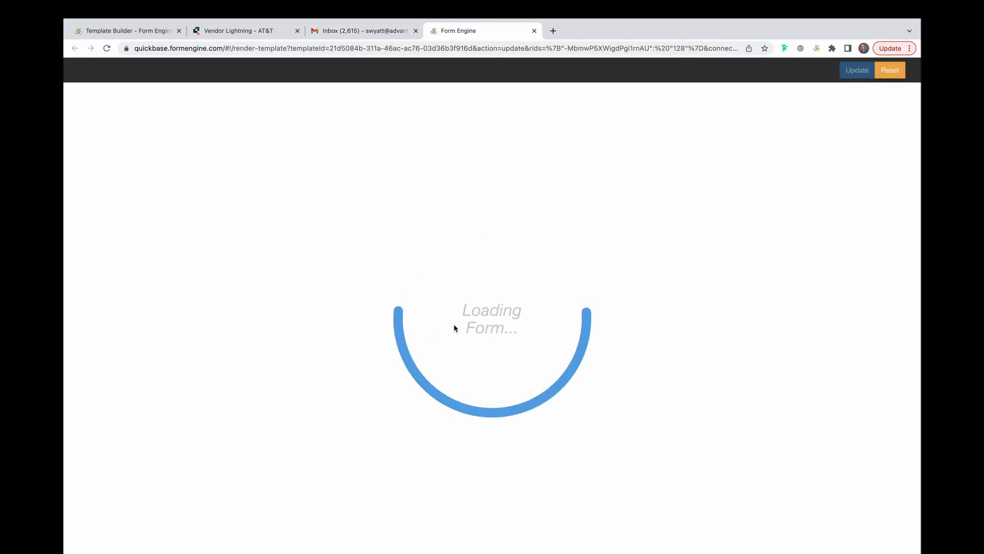
click(433, 345)
text(, Inc.)
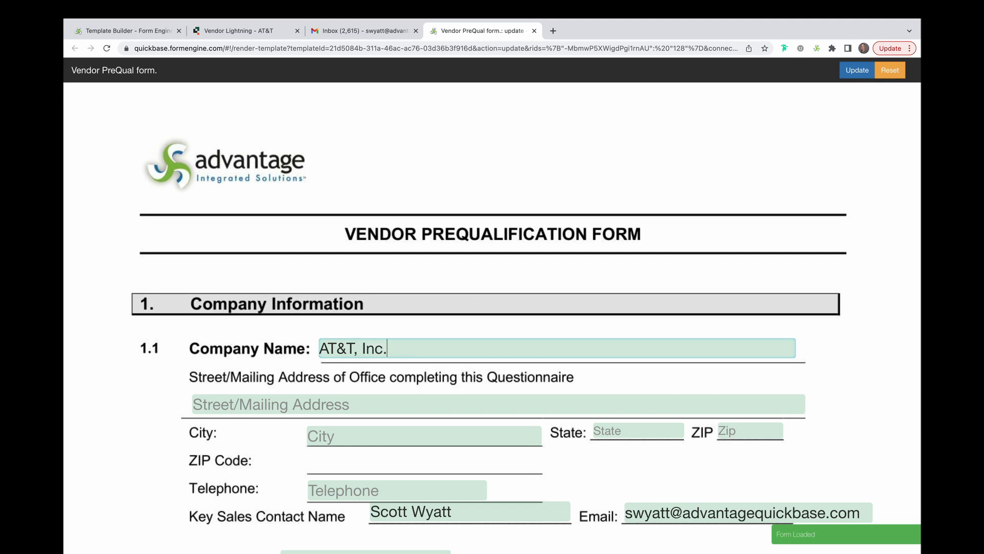
click(322, 404)
click(306, 150)
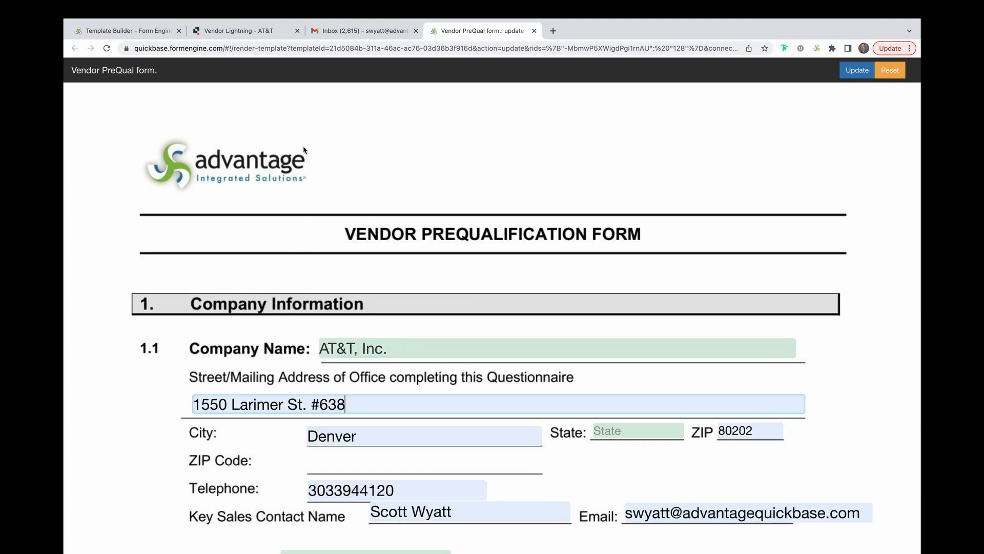
scroll(386, 348, down, 3)
Set the state to Colorado and the vendor type to Manufacturer.
click(637, 271)
key(Down)
key(Down)
key(Down)
key(Down)
key(Down)
key(Return)
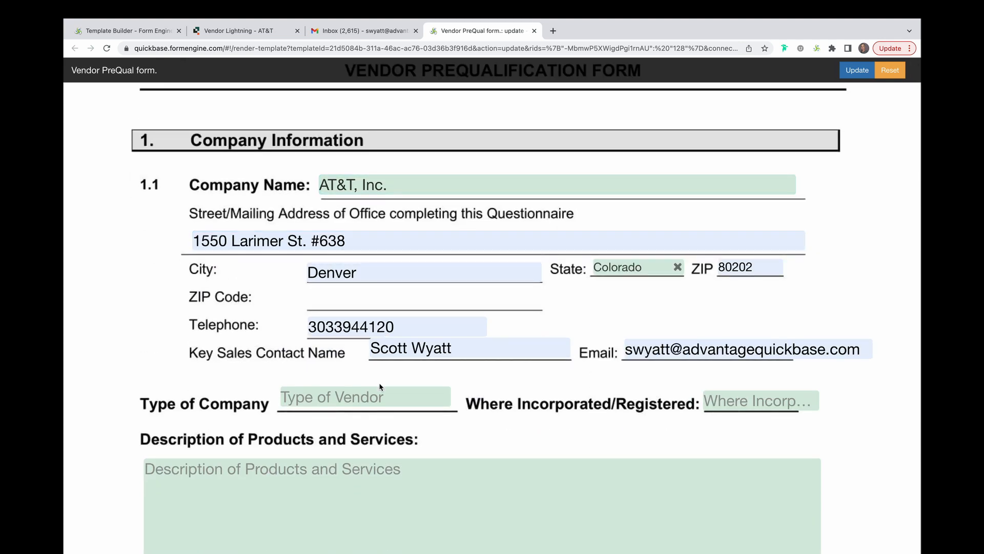
click(396, 399)
click(380, 449)
Enter the signatory's name and draw and save a freehand signature.
scroll(462, 430, down, 10)
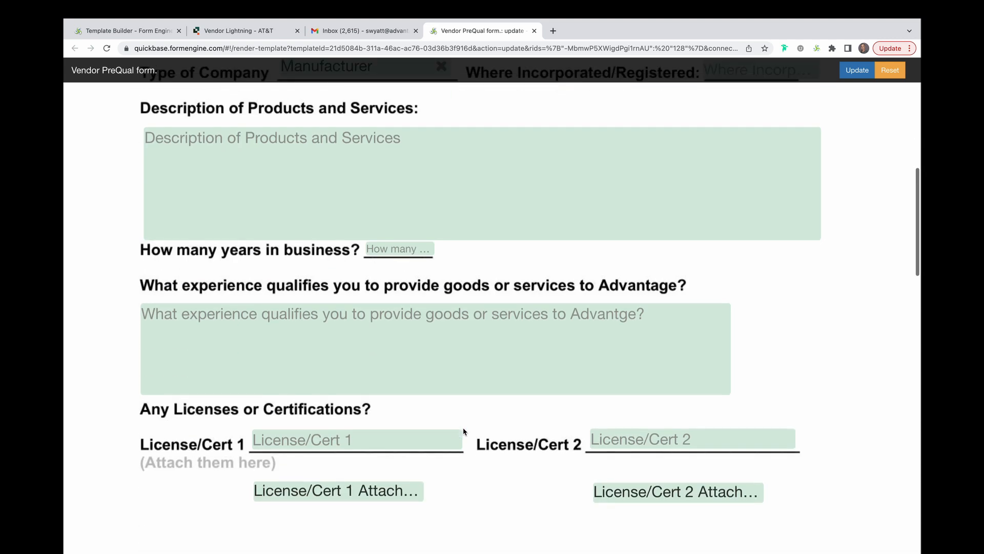
scroll(463, 431, down, 10)
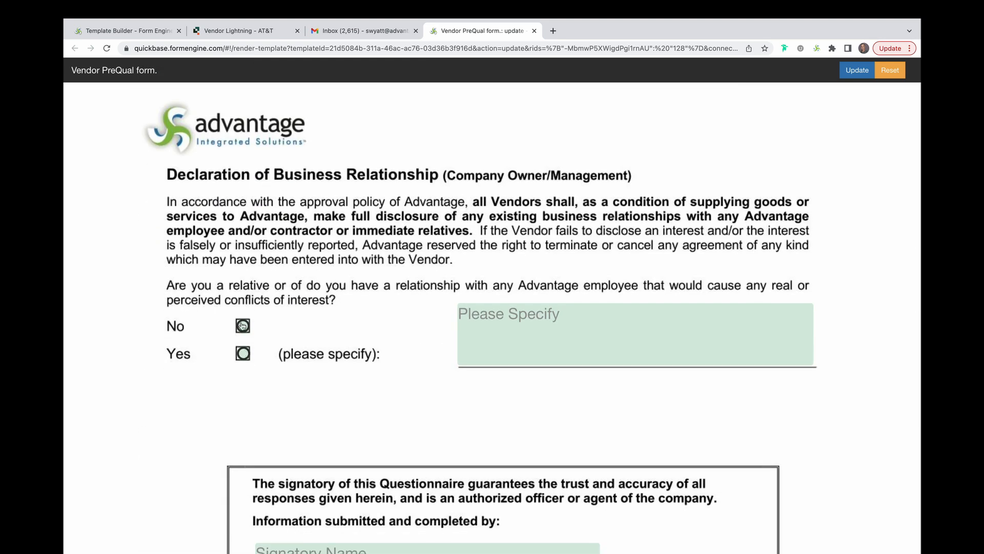
scroll(389, 366, down, 3)
scroll(389, 367, down, 3)
click(369, 264)
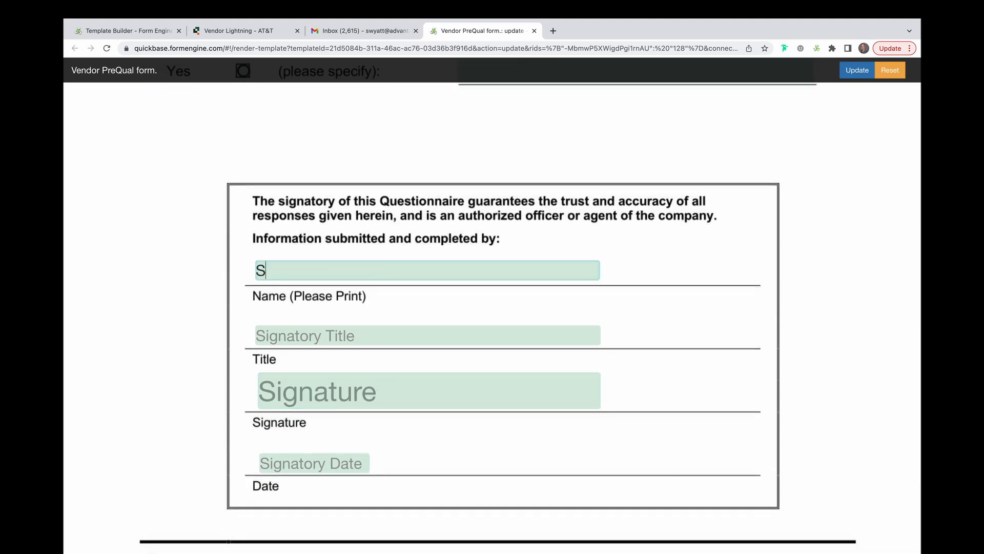
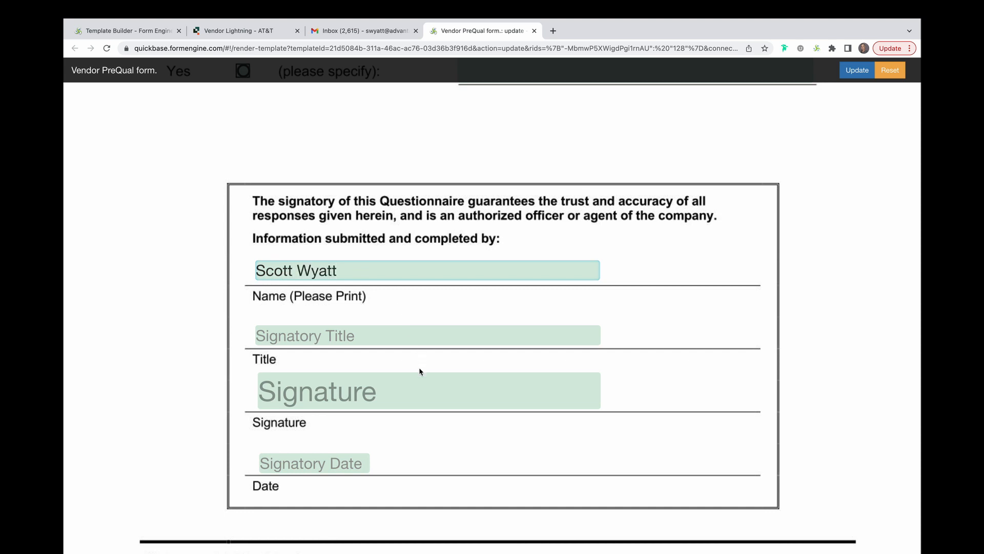
click(406, 391)
mouse_move(415, 92)
mouse_down()
mouse_move(431, 110)
mouse_move(552, 105)
mouse_up()
click(389, 150)
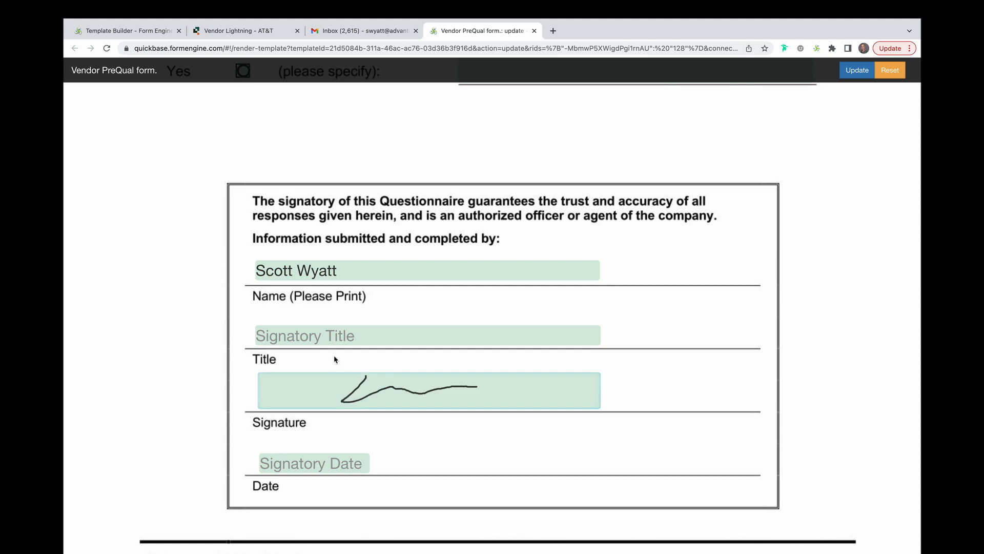
Set the signatory date to 10-16-2022 and submit the prequalification form.
click(344, 460)
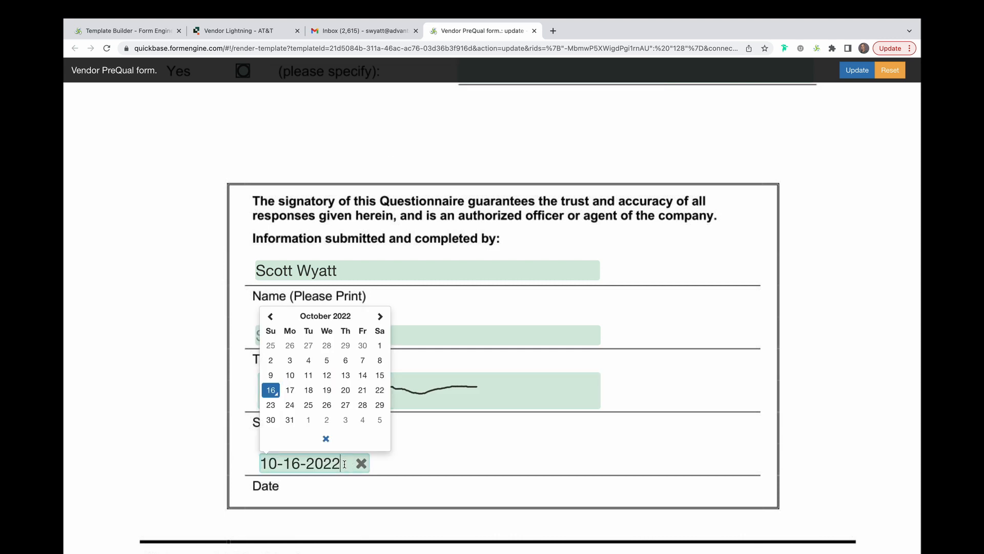
click(268, 388)
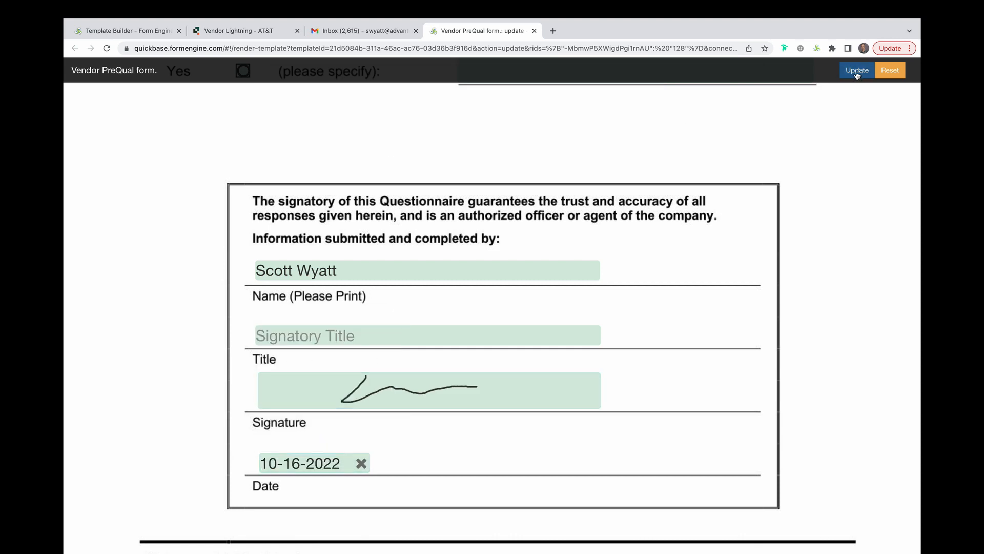
click(857, 72)
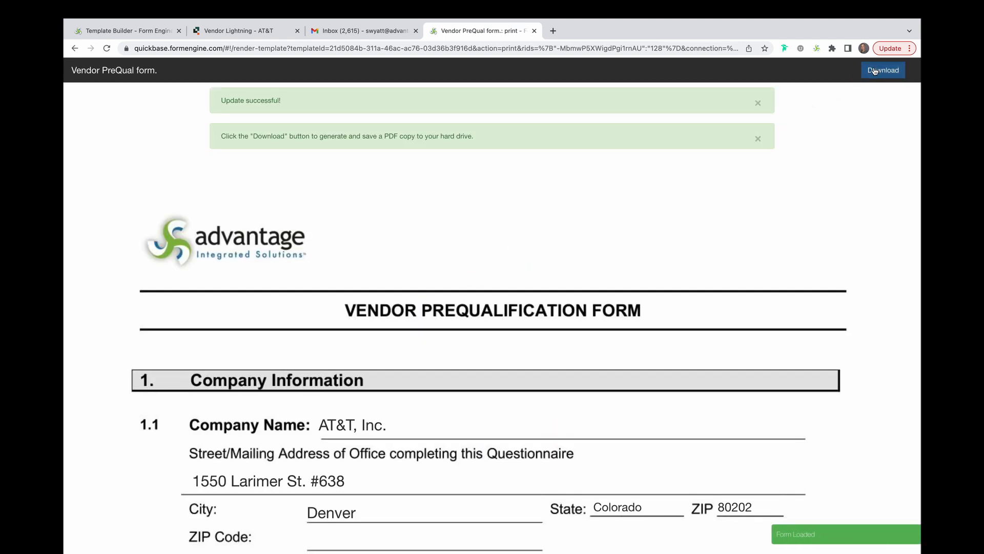
Reload the Vendor Lightning - AT&T record to show the submitted PreQual company, address and vendor type.
click(242, 32)
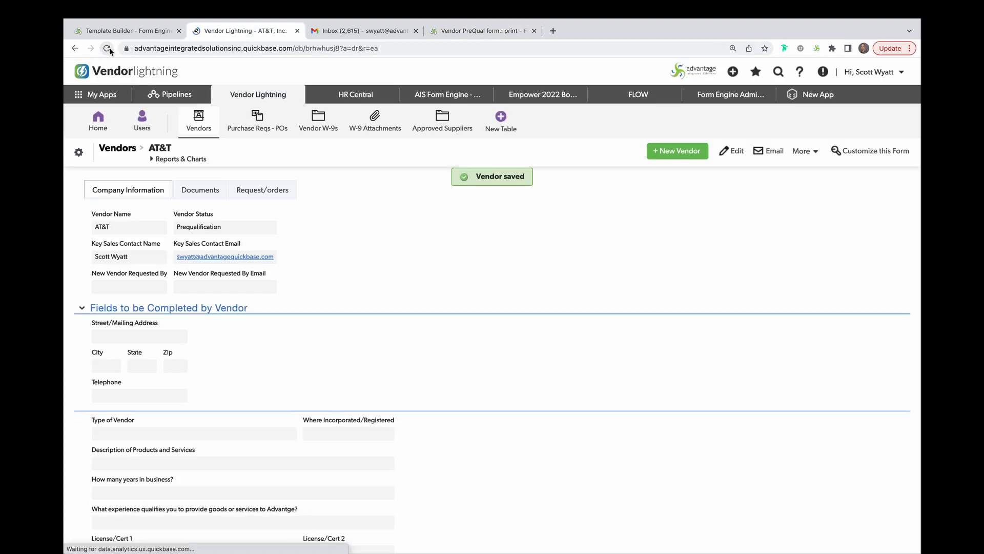
click(107, 49)
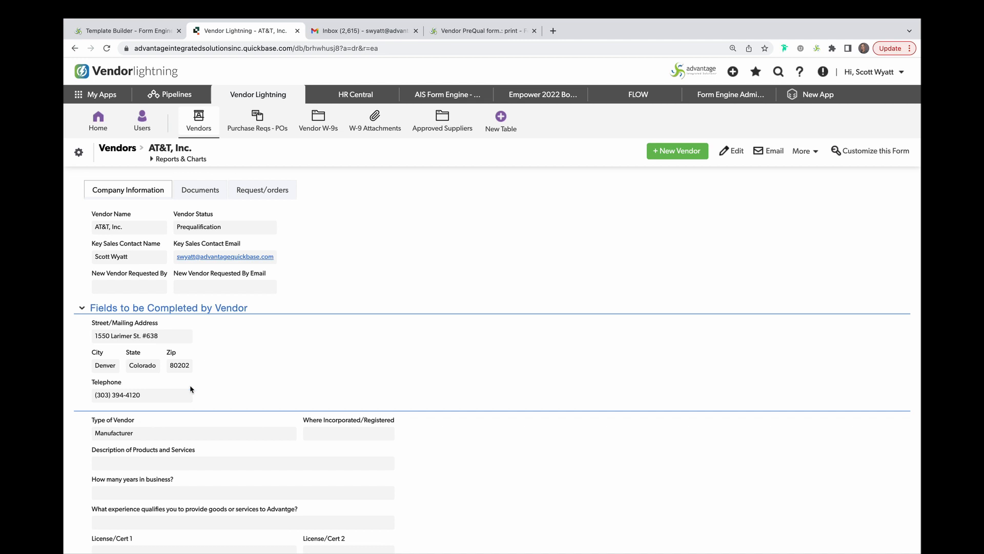
scroll(221, 423, down, 10)
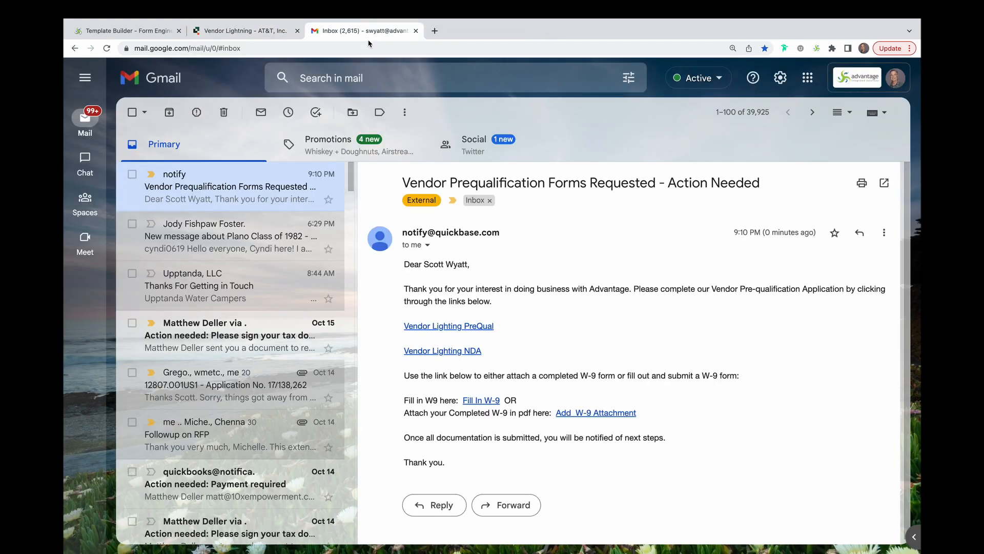
Open the Advantage Mutual NDA, set its Date of Approval to 10-16-2022, review it, and return to Gmail.
click(450, 352)
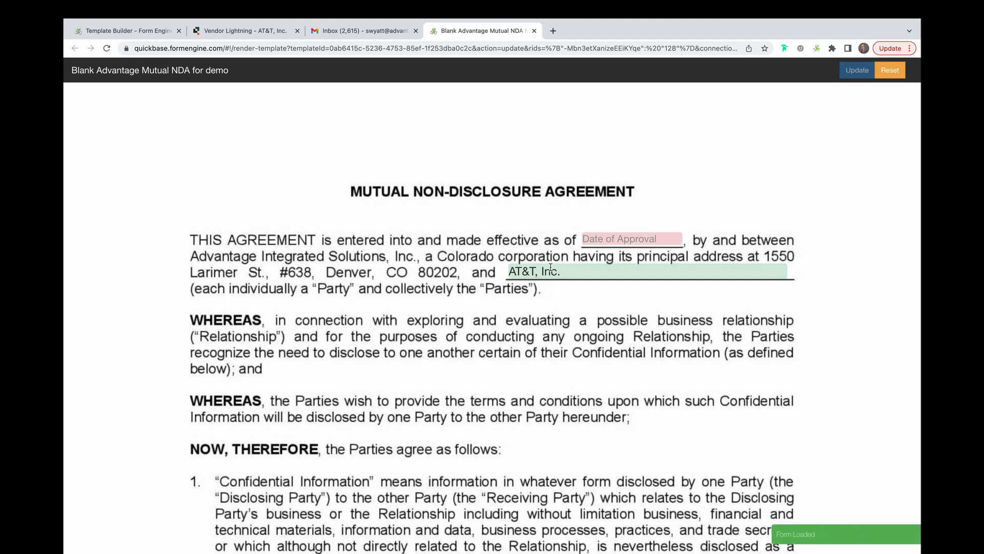
click(620, 239)
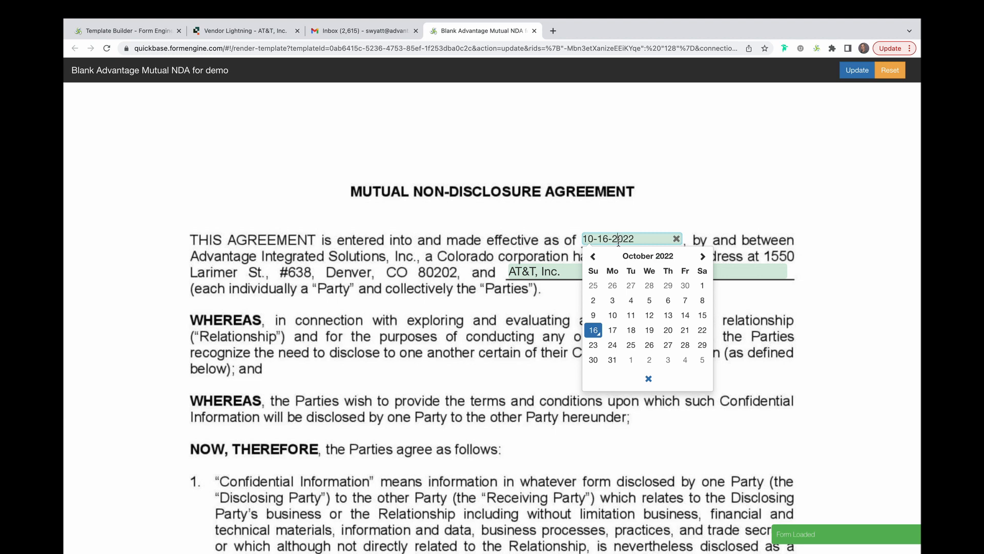
click(593, 330)
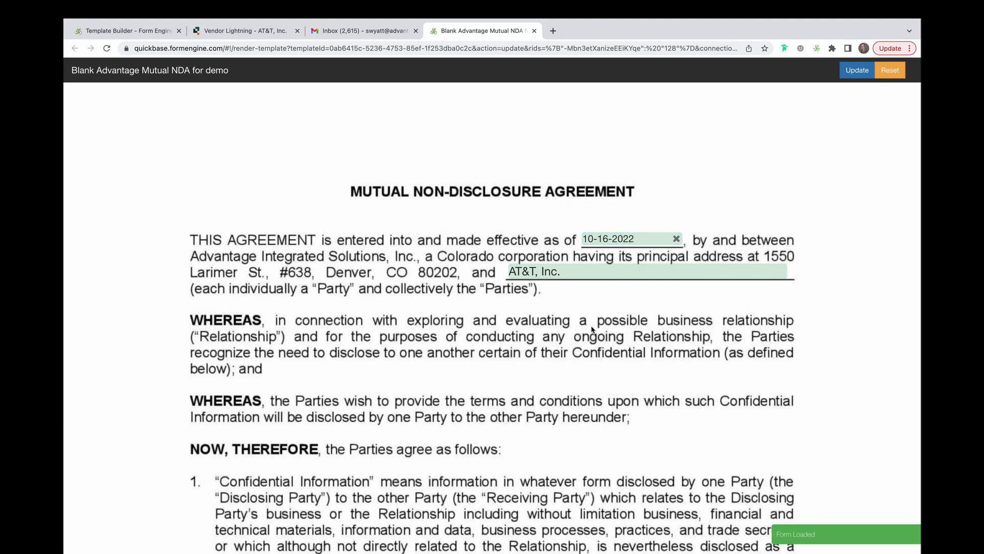
scroll(592, 329, down, 20)
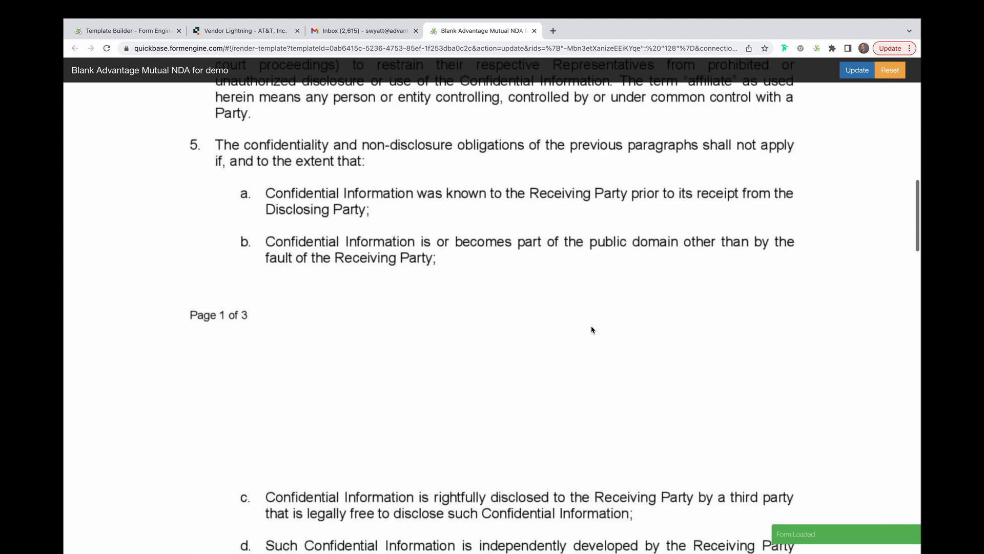
scroll(592, 329, down, 15)
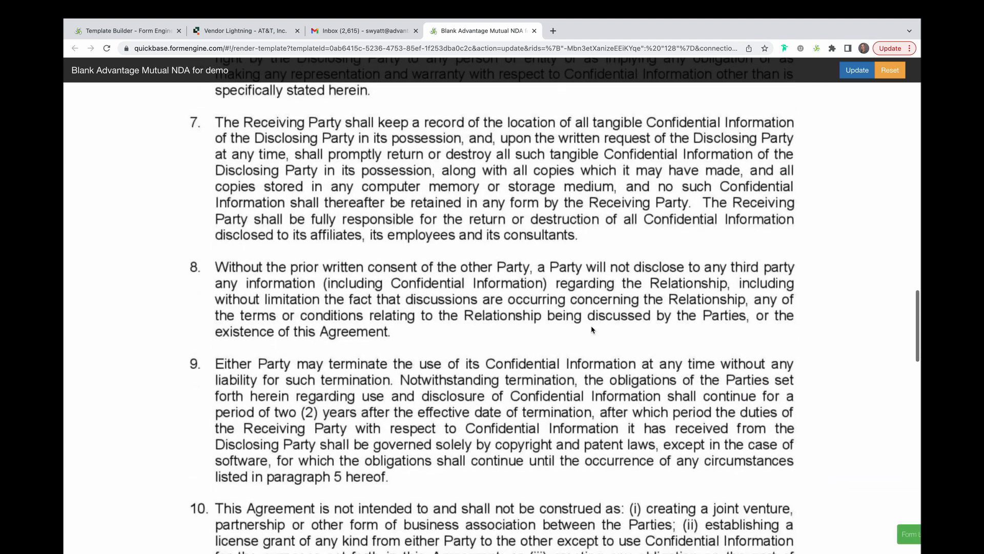
scroll(592, 329, down, 9)
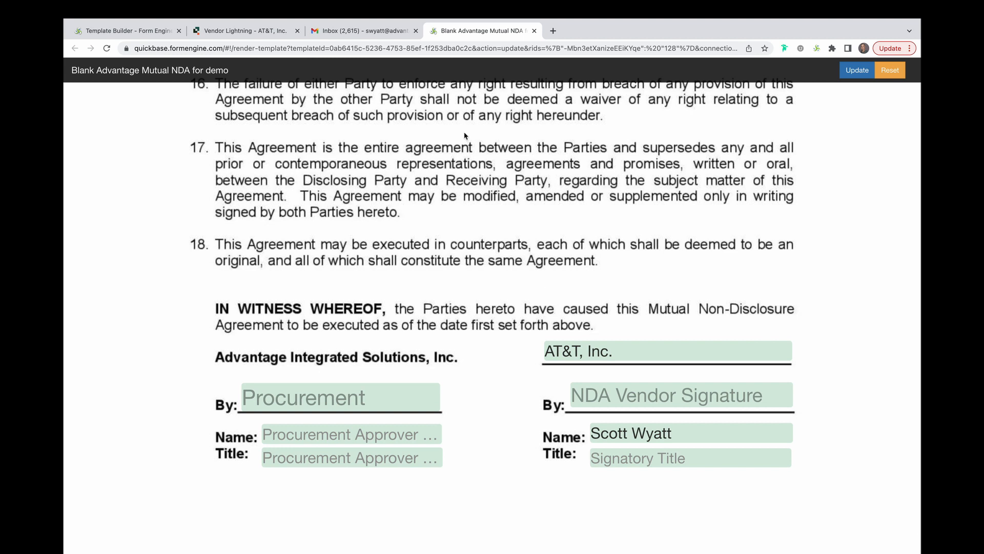
click(381, 31)
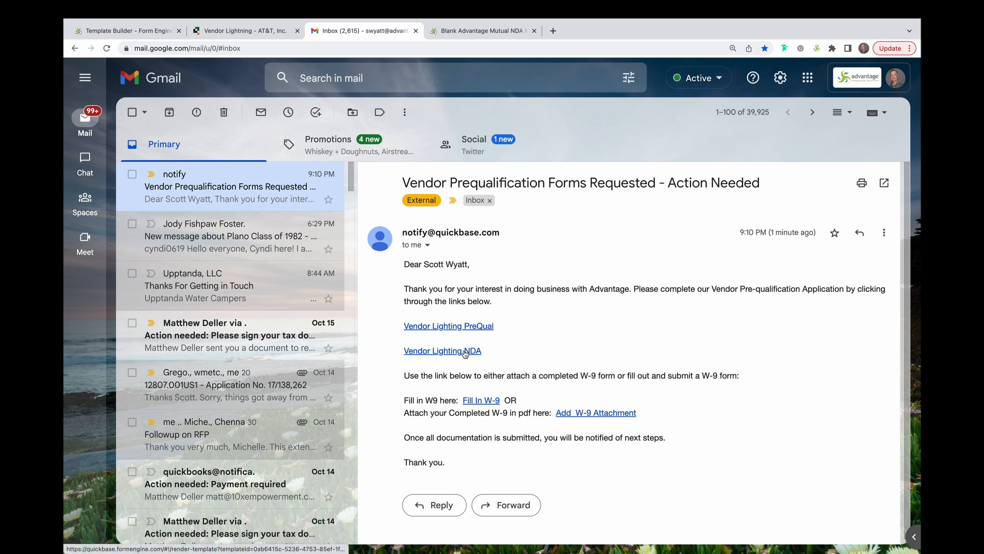
Open the Vendor Lighting W-9 Prefill form from the Fill In W-9 link and review its empty fields.
click(490, 404)
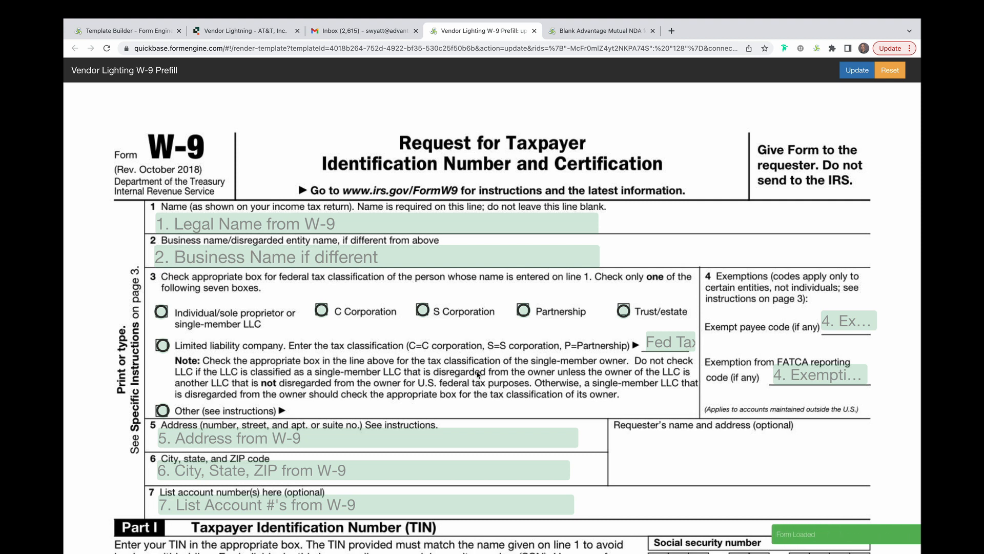
scroll(477, 375, down, 6)
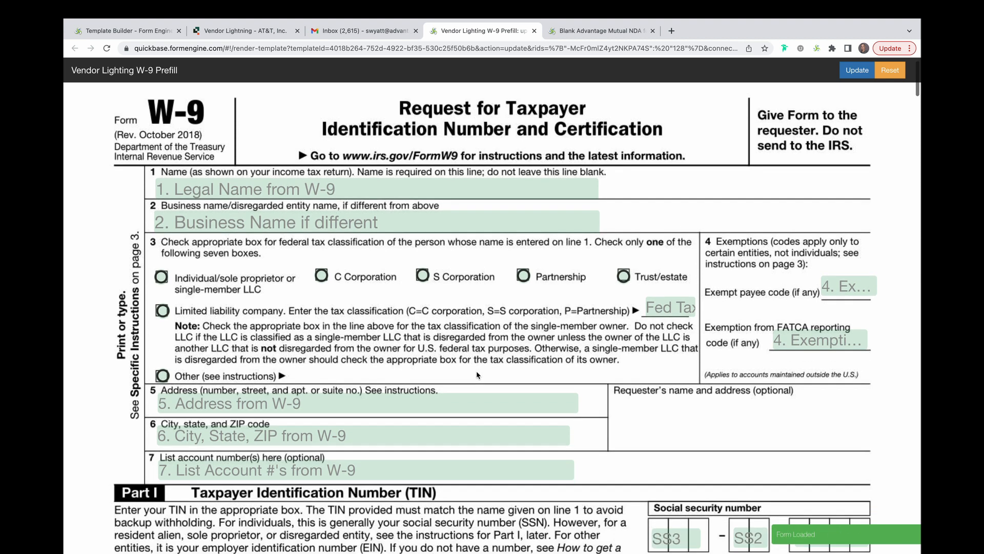
scroll(475, 375, down, 5)
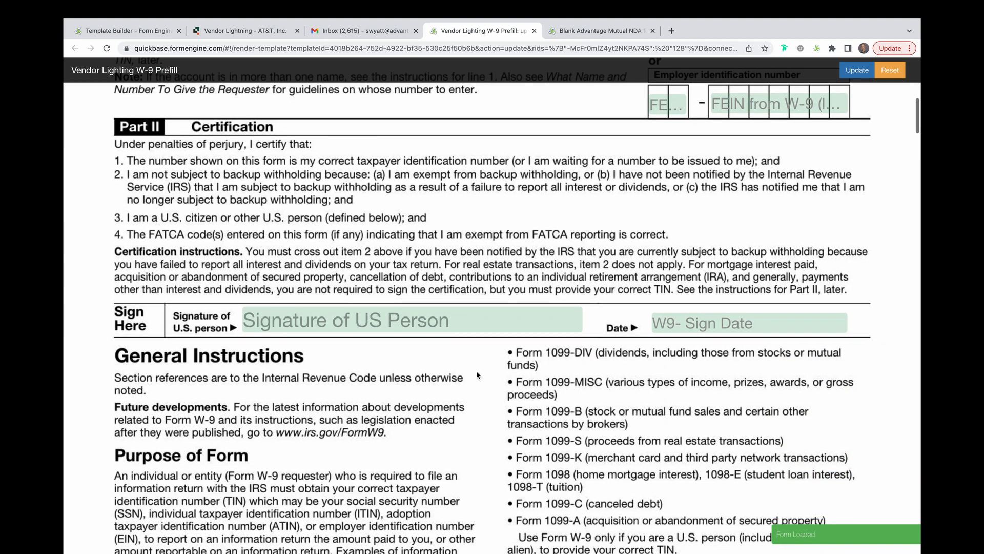
scroll(475, 371, up, 6)
scroll(475, 371, up, 3)
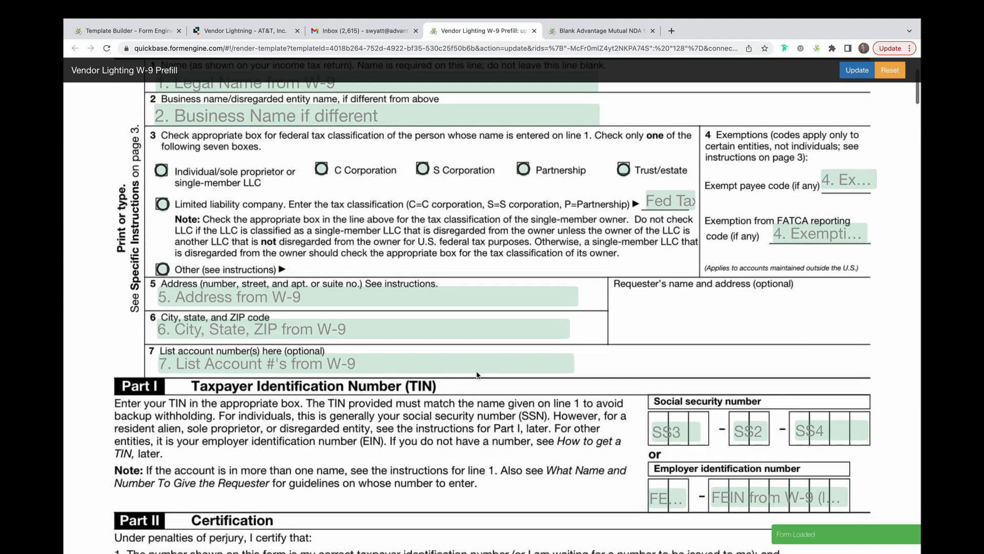